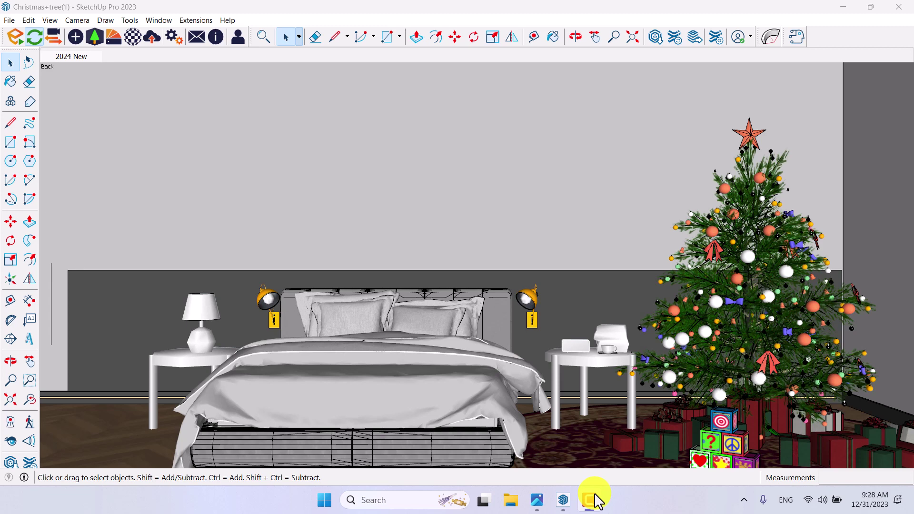
Examine the finished bedroom render image up close, especially the lit wall and Christmas tree, and close it.
left_click(534, 499)
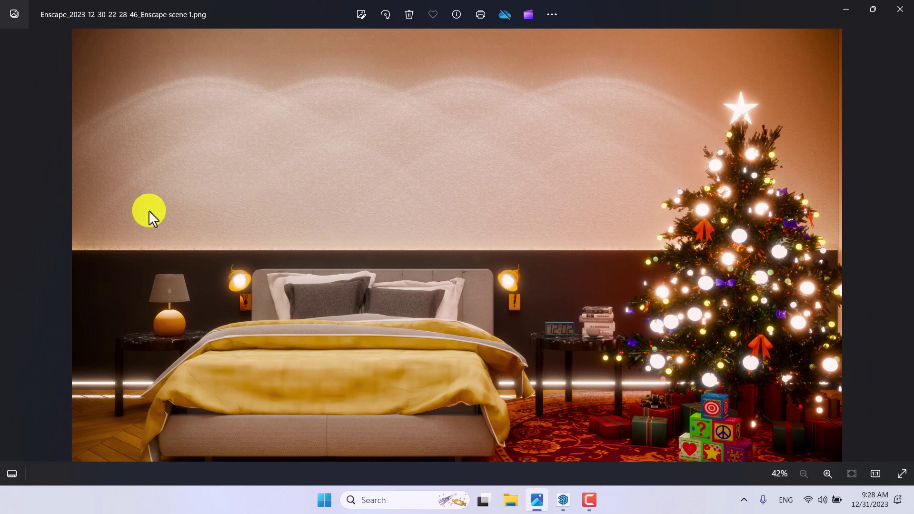
scroll(167, 222, "up", 2)
scroll(185, 223, "down", 2)
left_click(464, 214)
scroll(618, 190, "up", 2)
left_click_drag(698, 170, 606, 244)
scroll(603, 240, "down", 2)
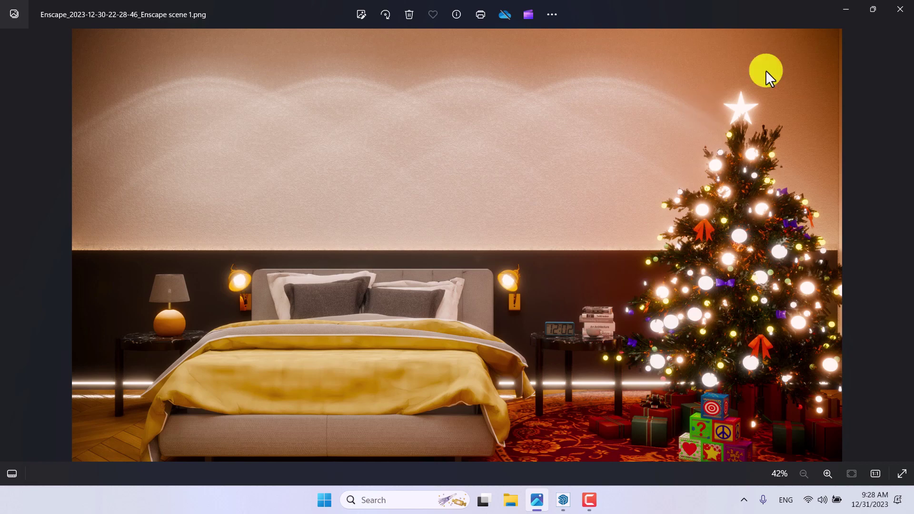
left_click(905, 9)
Switch to the Enscape render window and load the saved view 2024 New.
mouse_move(551, 498)
left_click(609, 421)
left_click_drag(526, 292, 530, 292)
key("s")
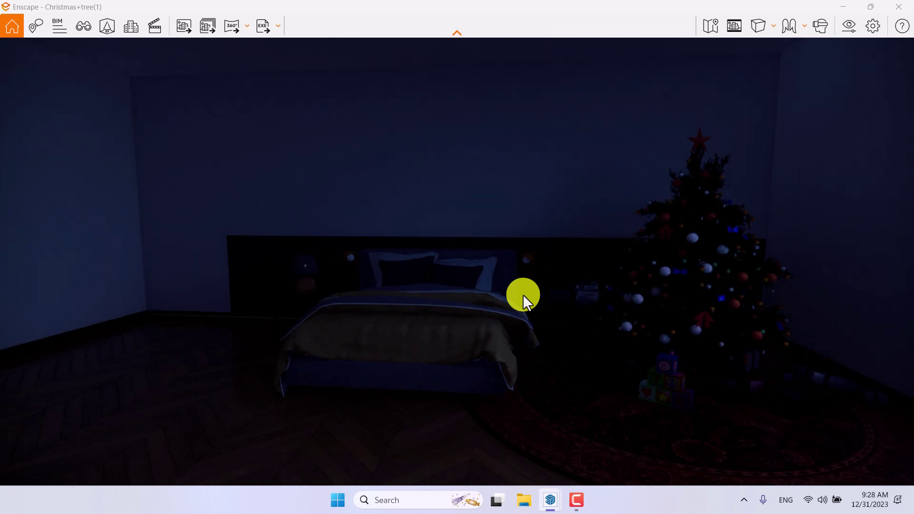
key("v")
mouse_move(81, 202)
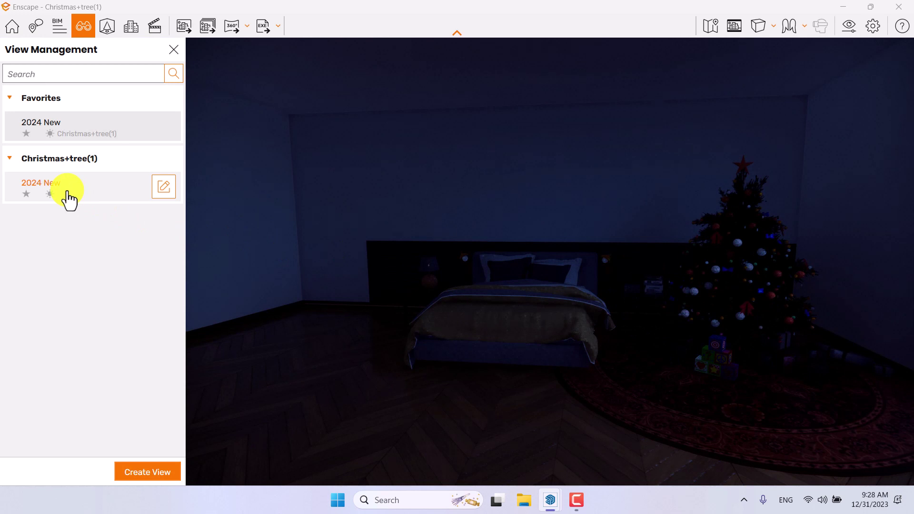
left_click(68, 198)
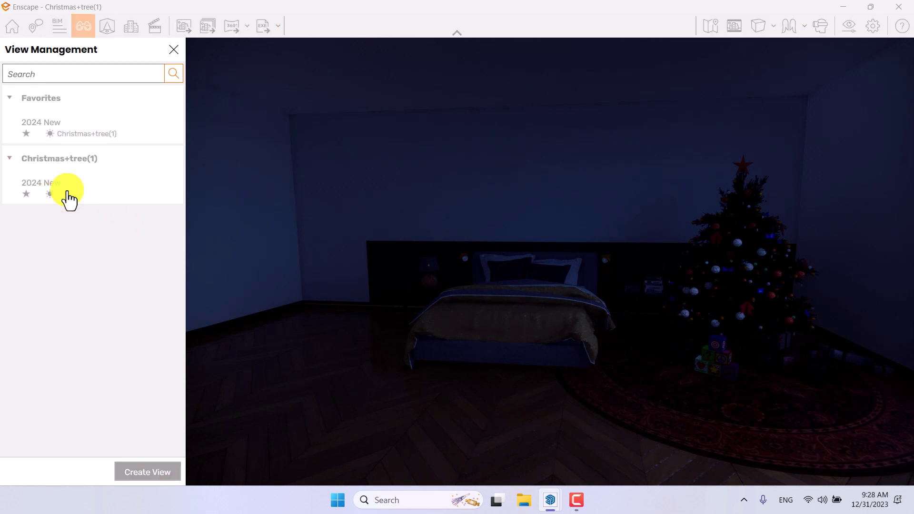
left_click(173, 50)
Arrange the Enscape and SketchUp windows side by side, with the live render beside the model.
double_click(576, 5)
left_click_drag(607, 16, 911, 134)
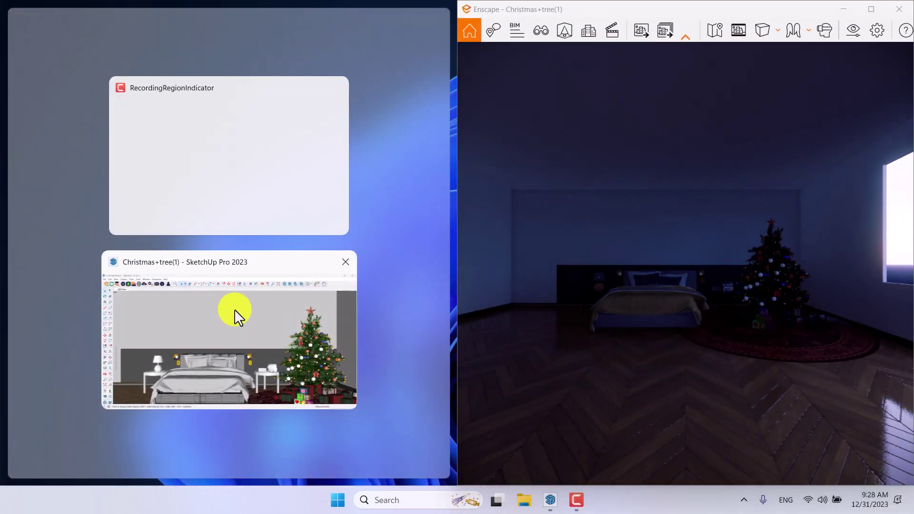
left_click(215, 290)
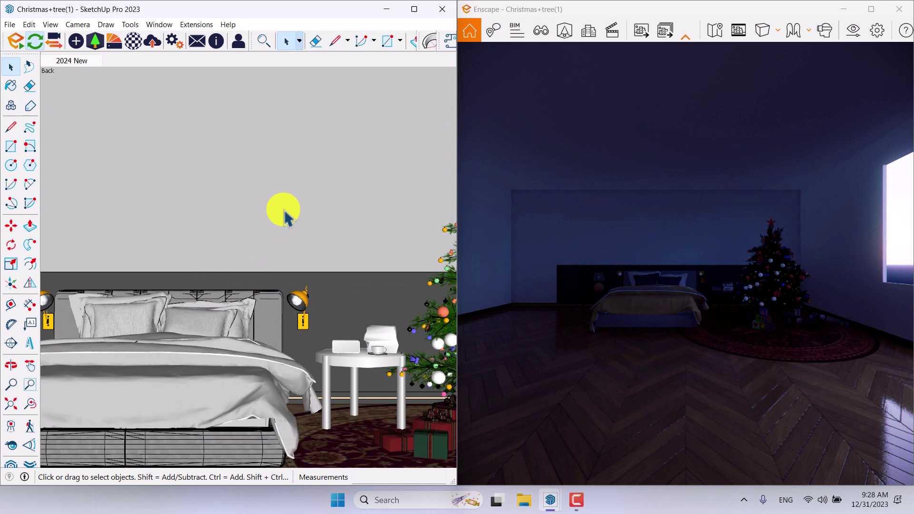
Open the SketchUp materials and the Enscape Material Editor with the Christmas tree in view.
mouse_move(284, 217)
middle_mouse_down()
mouse_move(351, 231)
mouse_move(300, 215)
mouse_move(237, 229)
middle_mouse_up()
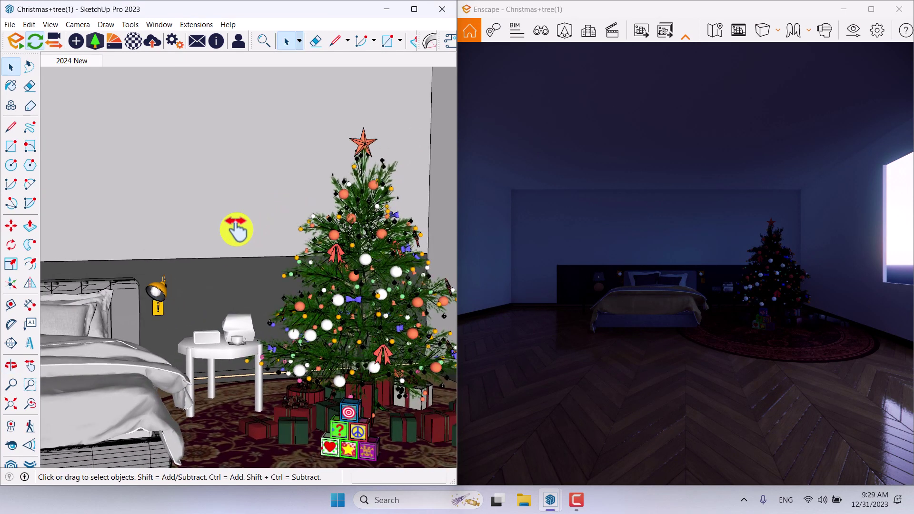
scroll(349, 251, "up", 4)
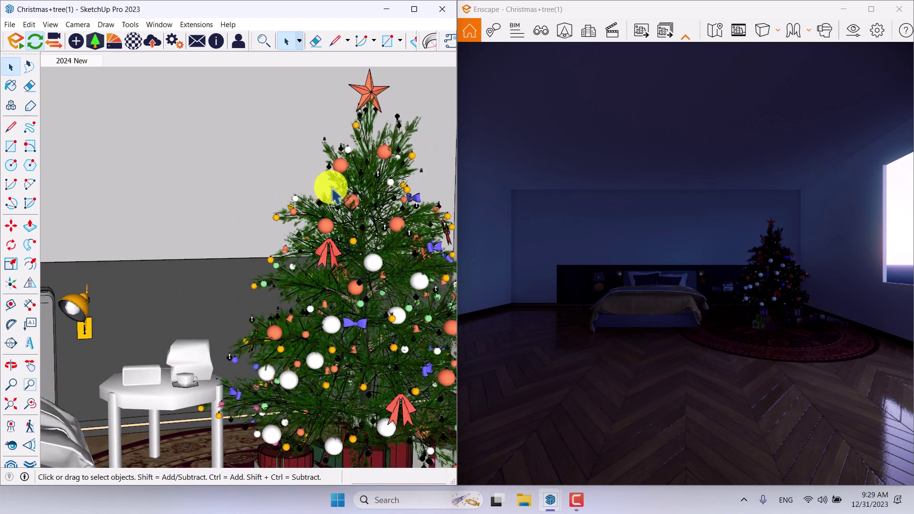
mouse_move(335, 316)
middle_mouse_down()
mouse_move(322, 267)
mouse_move(242, 270)
mouse_move(203, 288)
mouse_move(241, 255)
mouse_move(230, 252)
mouse_move(263, 251)
middle_mouse_up()
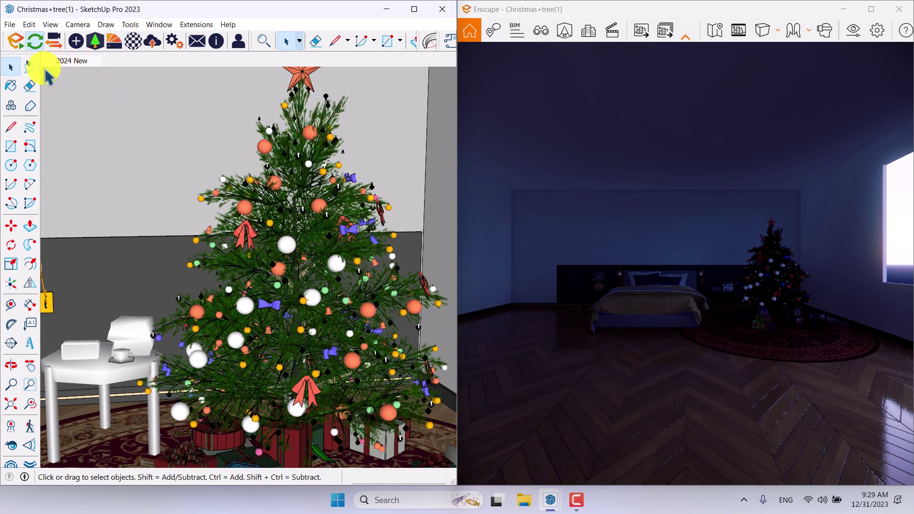
left_click(11, 86)
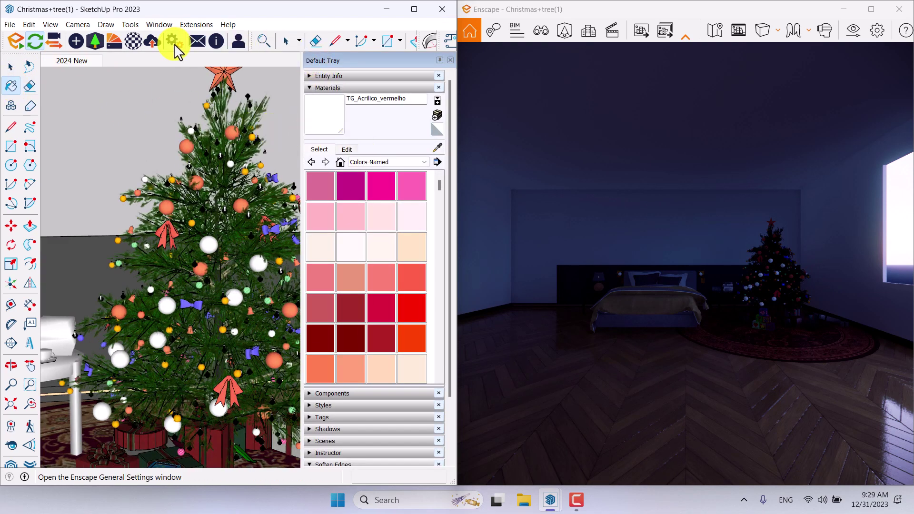
left_click(133, 41)
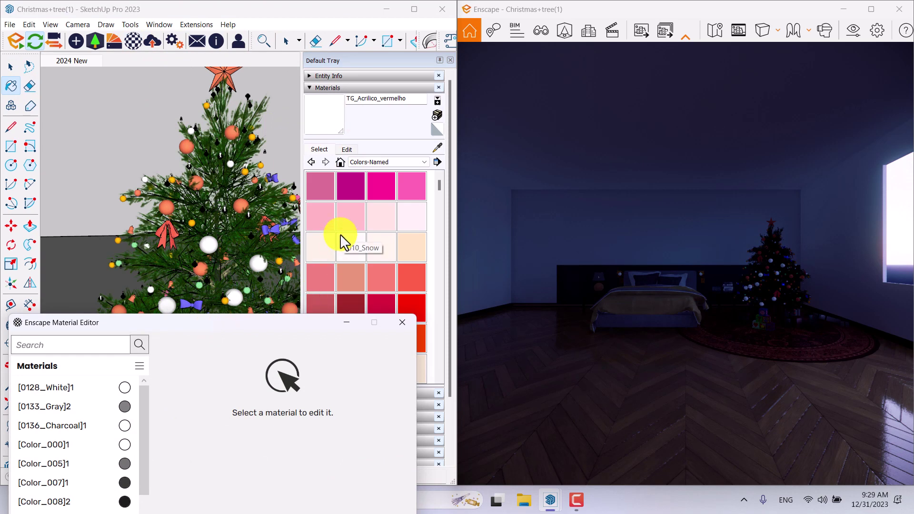
Sample the material of the star on top of the tree and set its type to Self-illuminated.
left_click(435, 150)
scroll(210, 139, "up", 1)
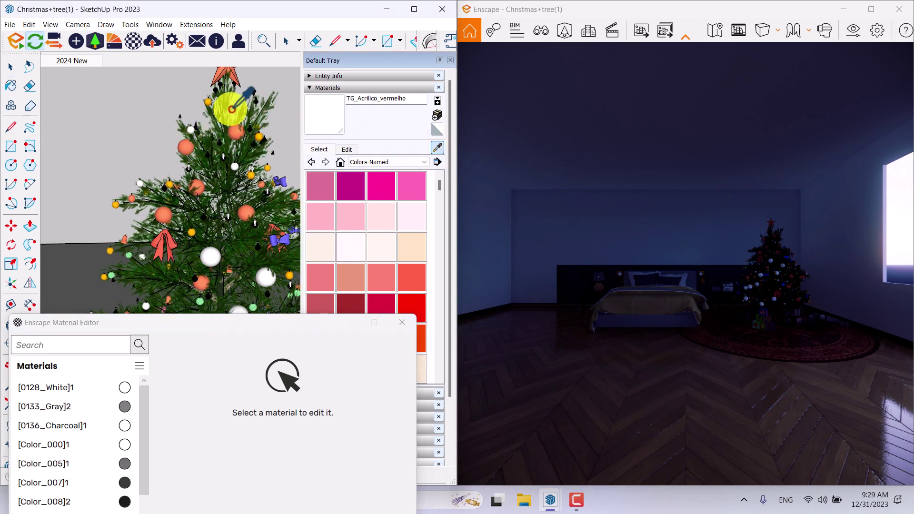
middle_click_drag(231, 112, 228, 164, "shift")
scroll(222, 109, "up", 5)
left_click(240, 155)
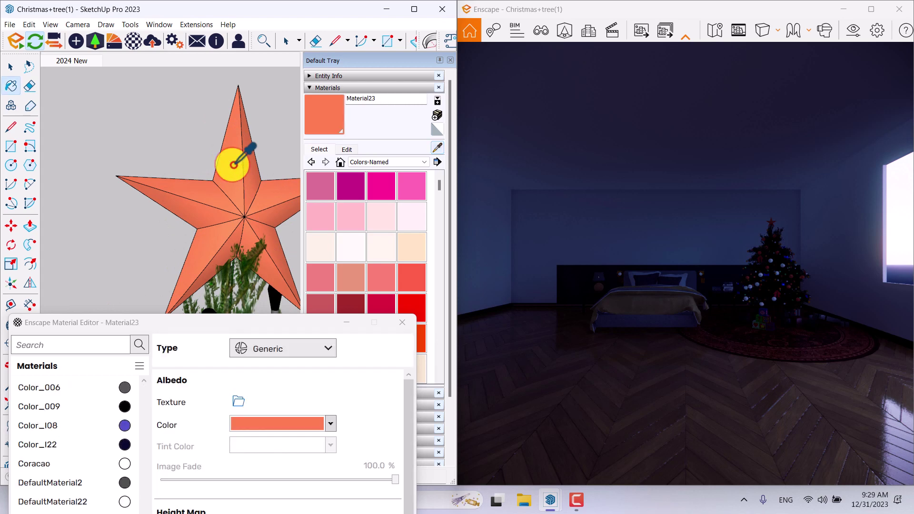
left_click(245, 347)
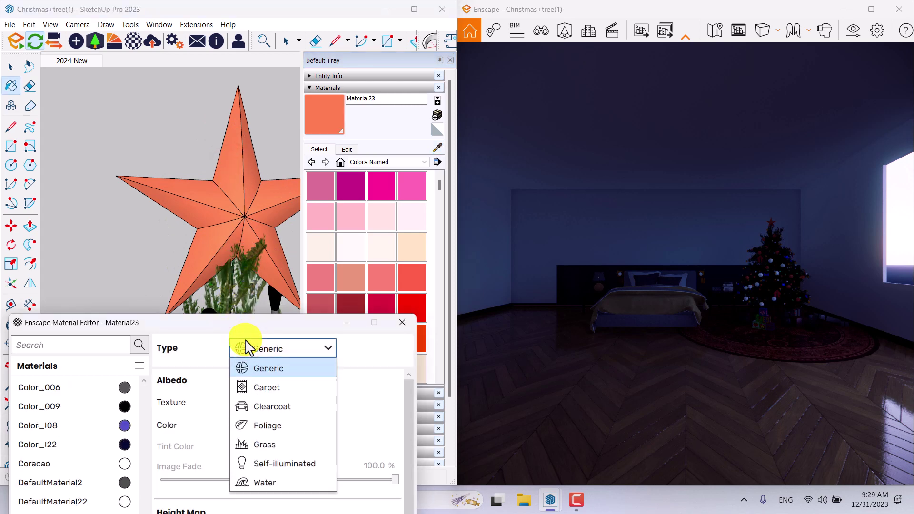
left_click(285, 464)
left_click_drag(238, 322, 233, 100)
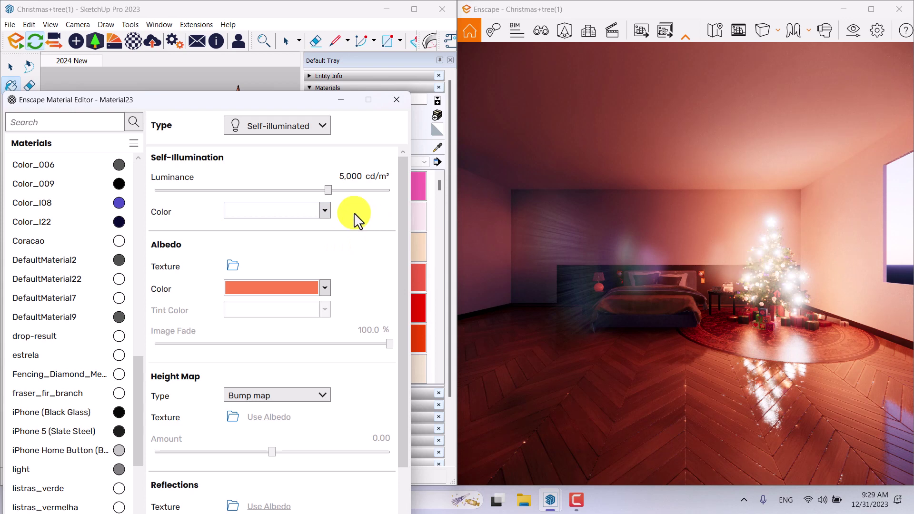
Copy the star material's albedo colour code and apply it, #FF7F50, as the self-illumination colour.
left_click(324, 289)
left_click(284, 13)
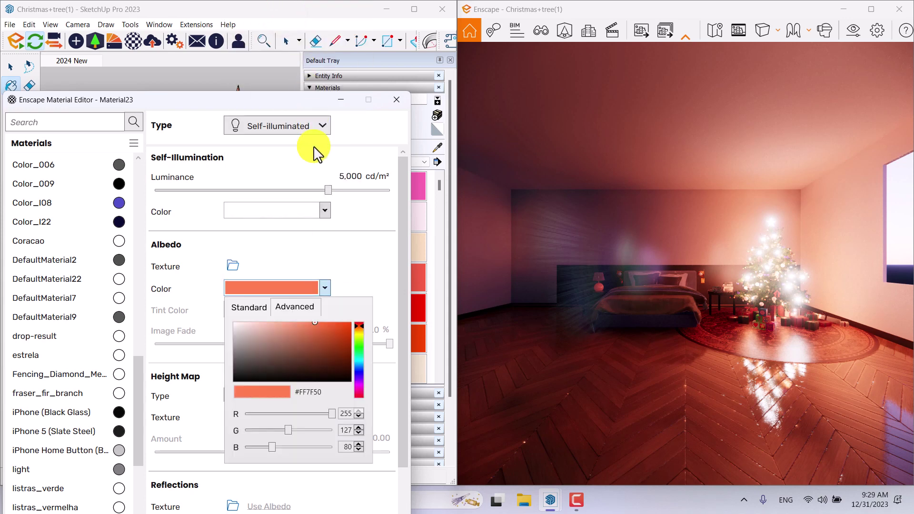
left_click_drag(331, 394, 280, 395)
key("ctrl+c")
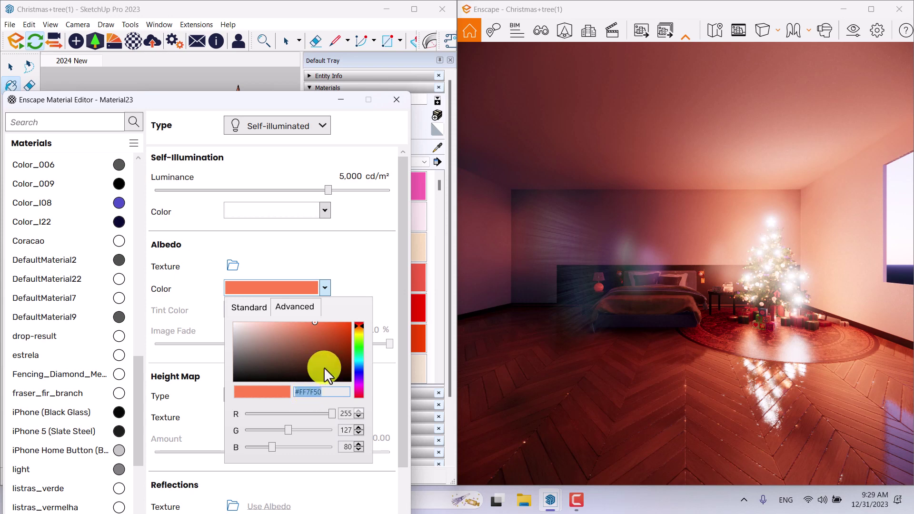
left_click(357, 260)
left_click(324, 210)
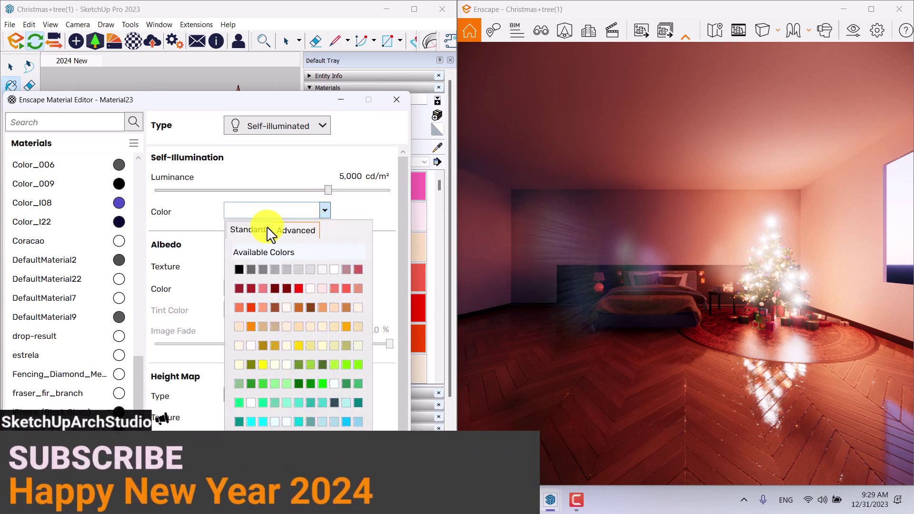
left_click(300, 230)
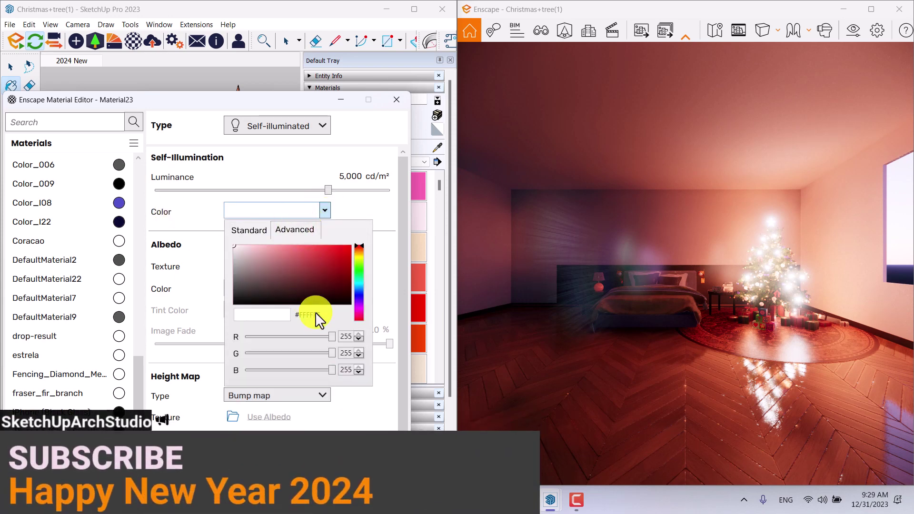
left_click(262, 316)
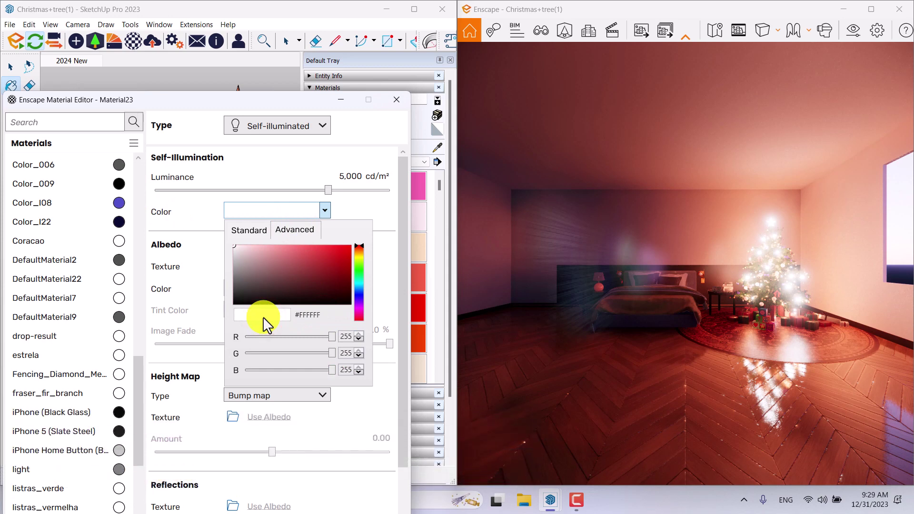
double_click(315, 315)
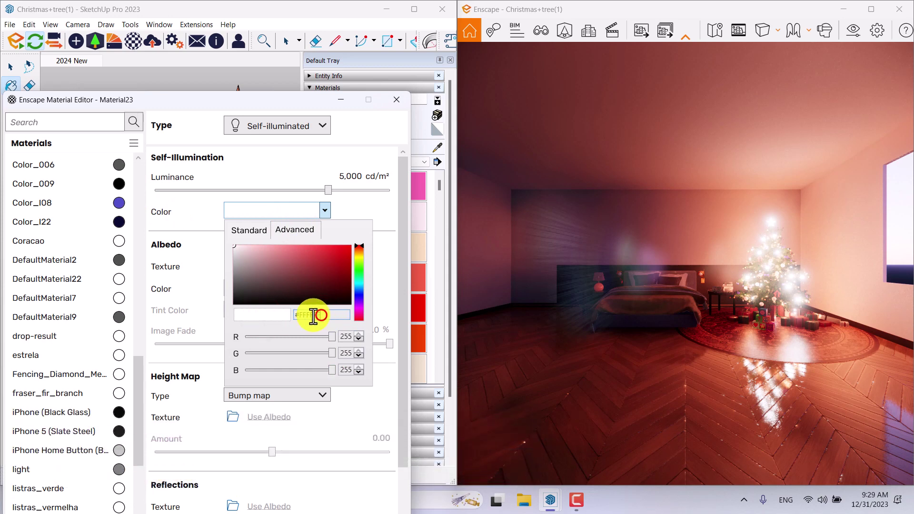
key("ctrl+v")
key("Return")
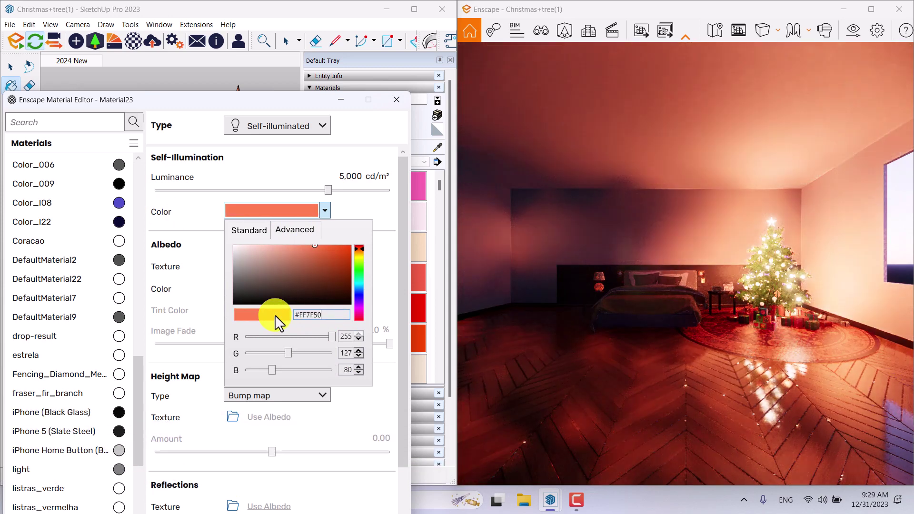
Set the star material's luminance to 644 cd/m².
left_click_drag(343, 194, 292, 190)
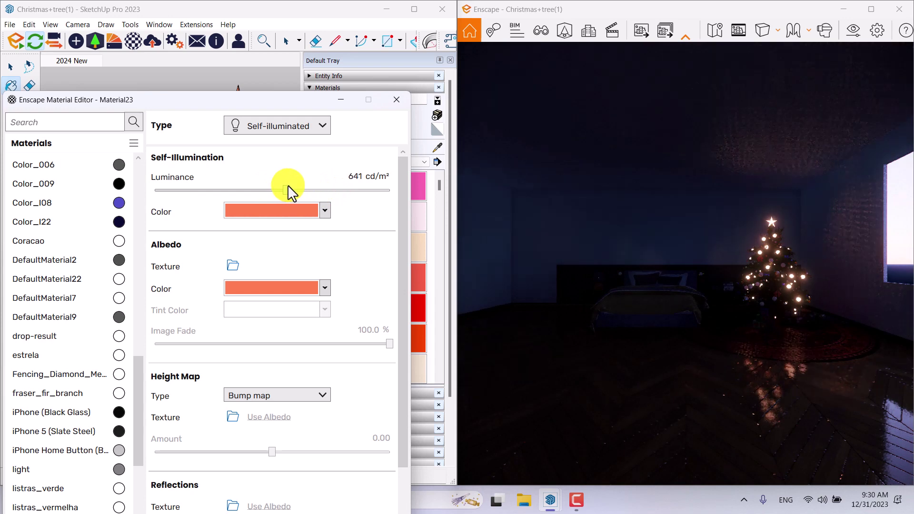
left_click(361, 176)
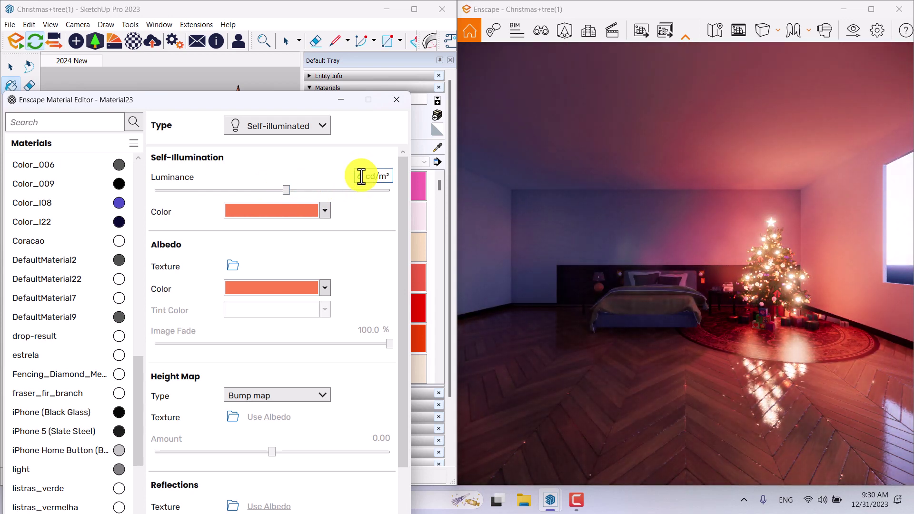
key("Return")
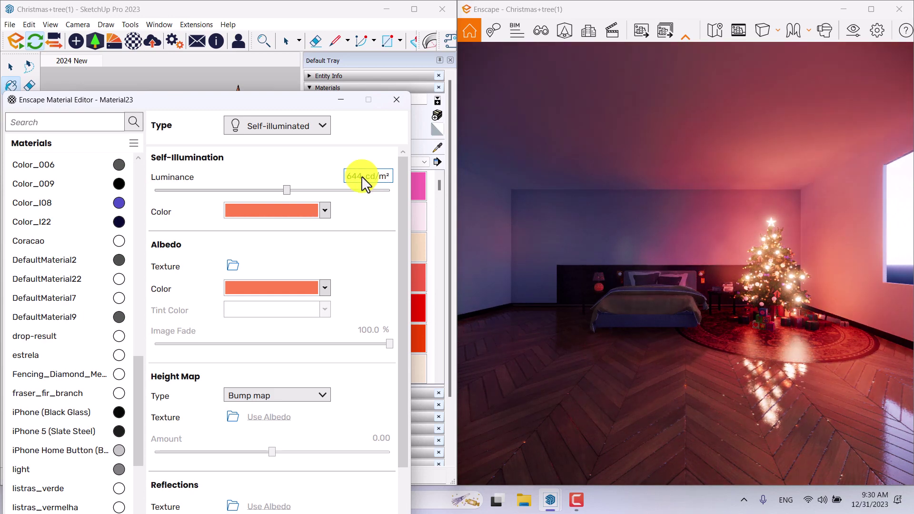
Try to sample the material of a ball ornament on the tree.
left_click_drag(294, 104, 310, 391)
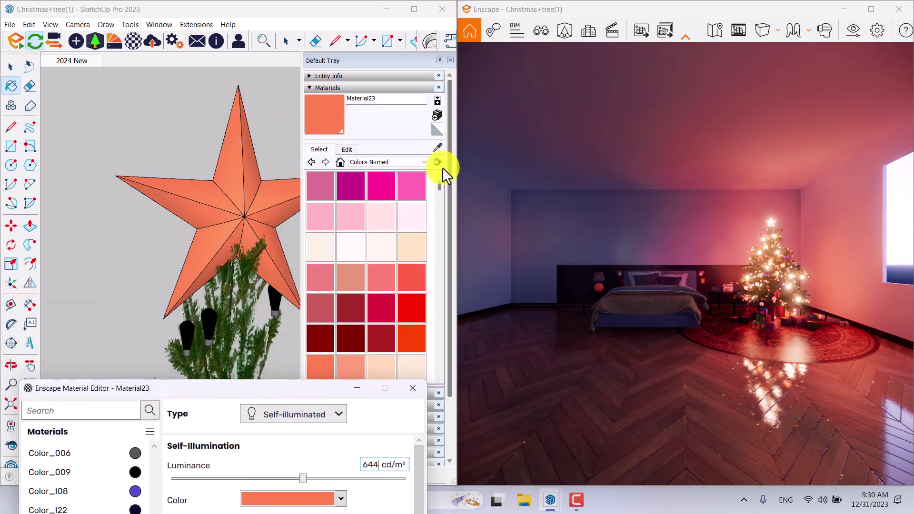
left_click(437, 148)
scroll(161, 102, "down", 5)
mouse_move(135, 291)
middle_mouse_down()
mouse_move(82, 306)
mouse_move(100, 288)
mouse_move(320, 177)
mouse_move(223, 168)
middle_mouse_up()
scroll(230, 266, "up", 3)
left_click(231, 267)
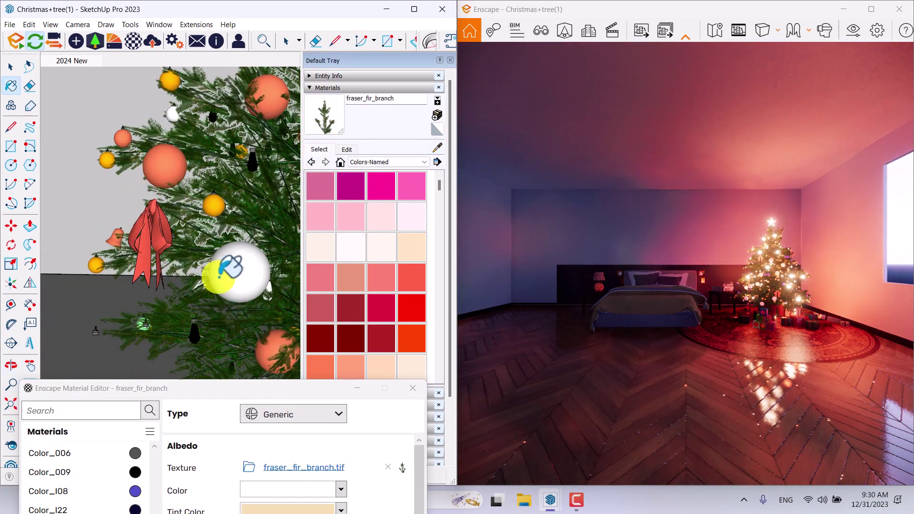
Sample the orange ball ornament's material and review its self-illumination settings.
left_click(437, 148)
scroll(204, 173, "down", 3)
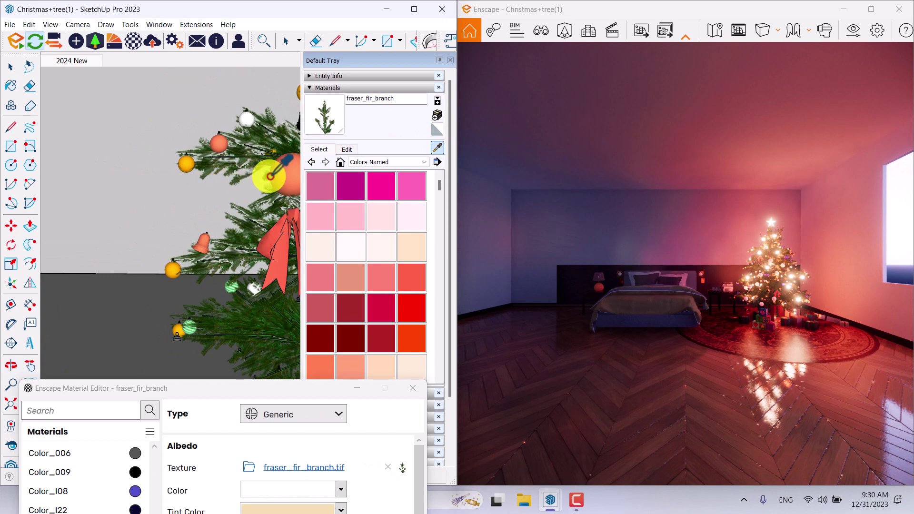
left_click(275, 172)
mouse_move(248, 197)
middle_mouse_down("shift")
mouse_move(167, 187)
mouse_move(140, 164)
middle_mouse_up("shift")
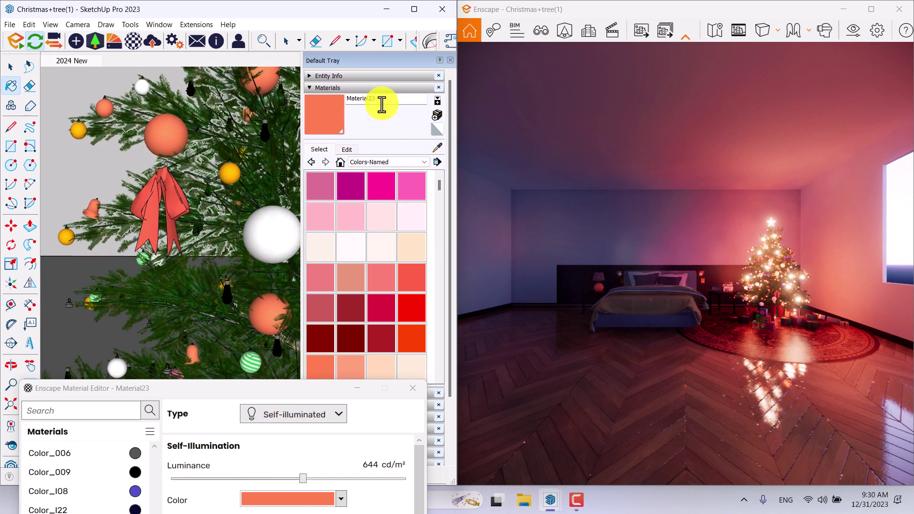
left_click_drag(294, 389, 279, 75)
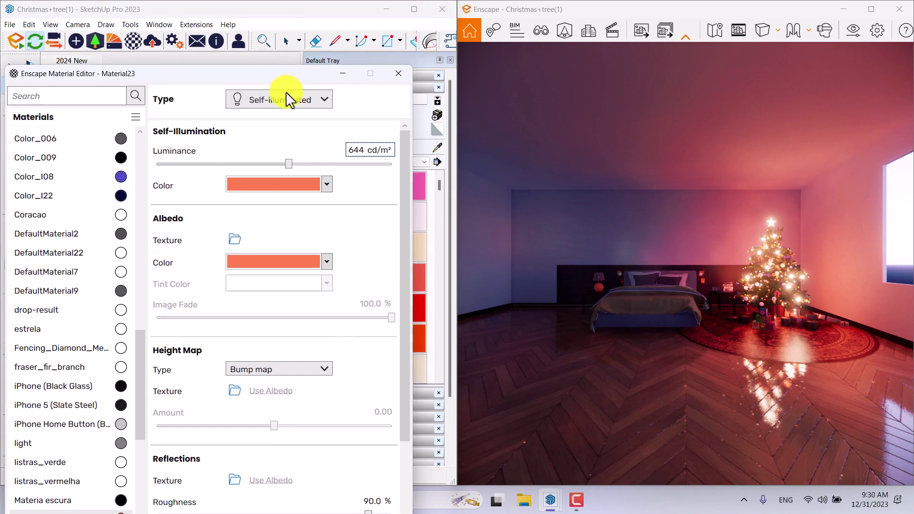
left_click(286, 90)
left_click(280, 213)
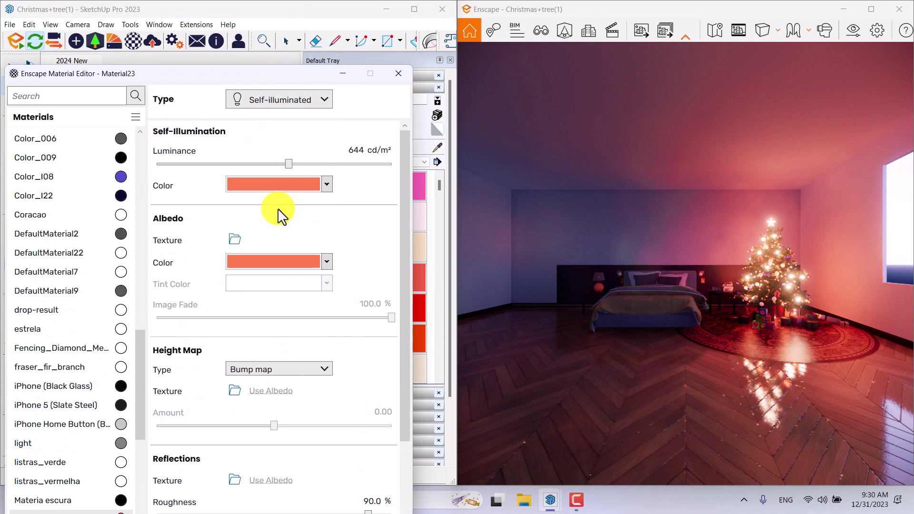
Sample the large white ball ornament's material and set its type to Self-illuminated.
left_click_drag(261, 75, 301, 438)
left_click(436, 148)
middle_click_drag(270, 229, 210, 198)
left_click(211, 196)
left_click_drag(261, 436, 231, 223)
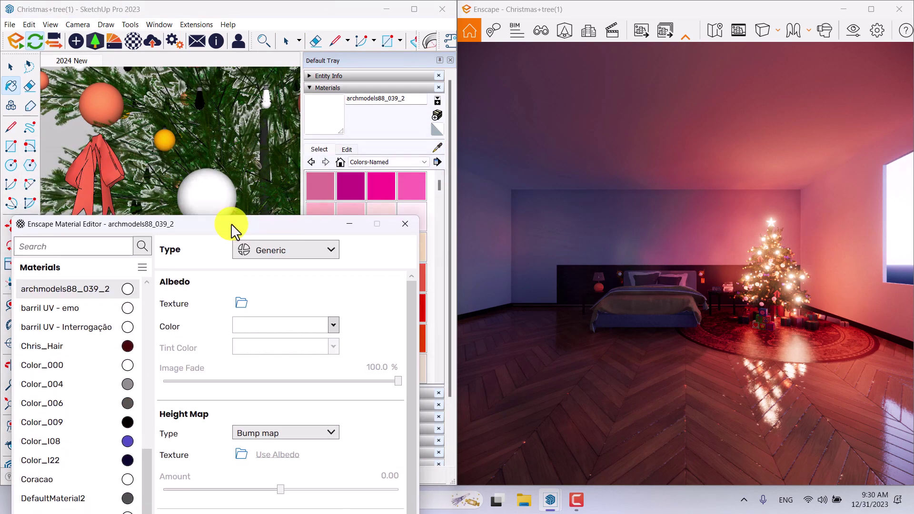
left_click(321, 253)
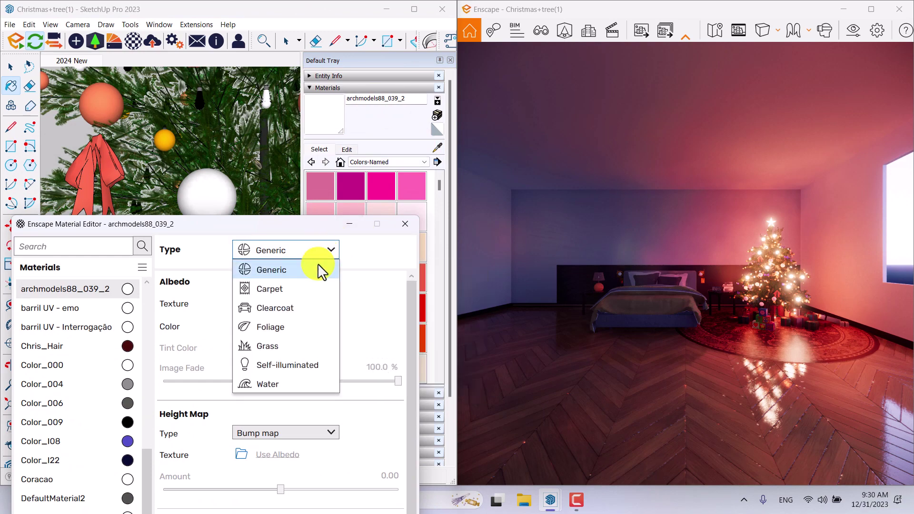
left_click(299, 365)
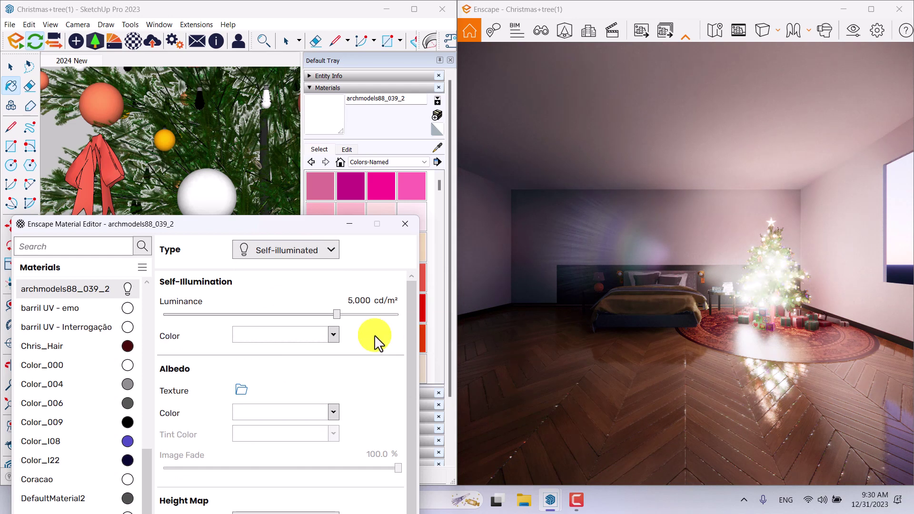
Set the self-illumination colour of the large ball ornament's material archmodels88_039_2 to the light wheat swatch, #F5DEB3.
left_click(333, 336)
left_click(257, 353)
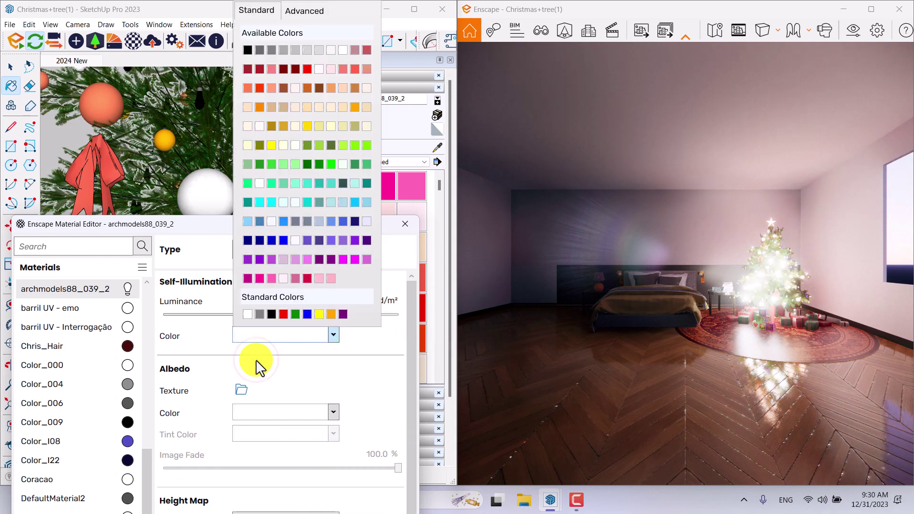
left_click(366, 107)
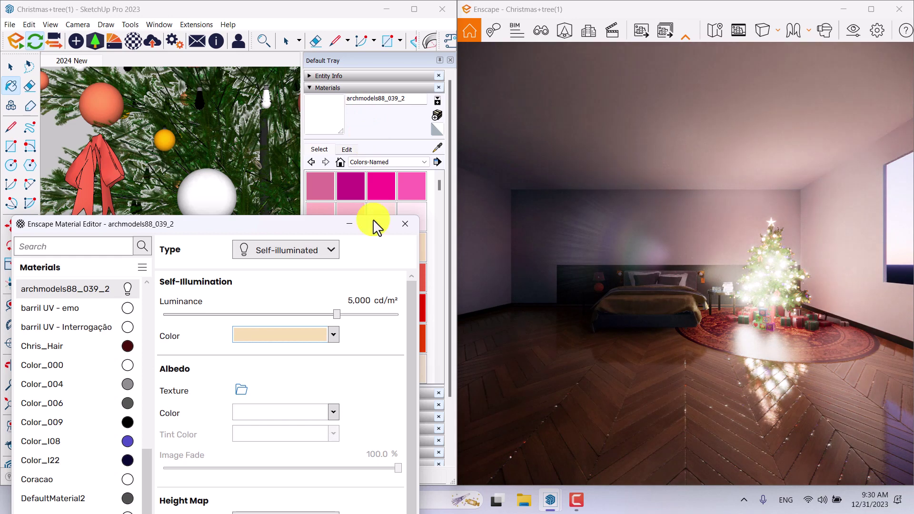
Copy the self-illumination colour's hex code #F5DEB3 into the ball ornament material's albedo colour.
left_click(334, 337)
left_click(306, 10)
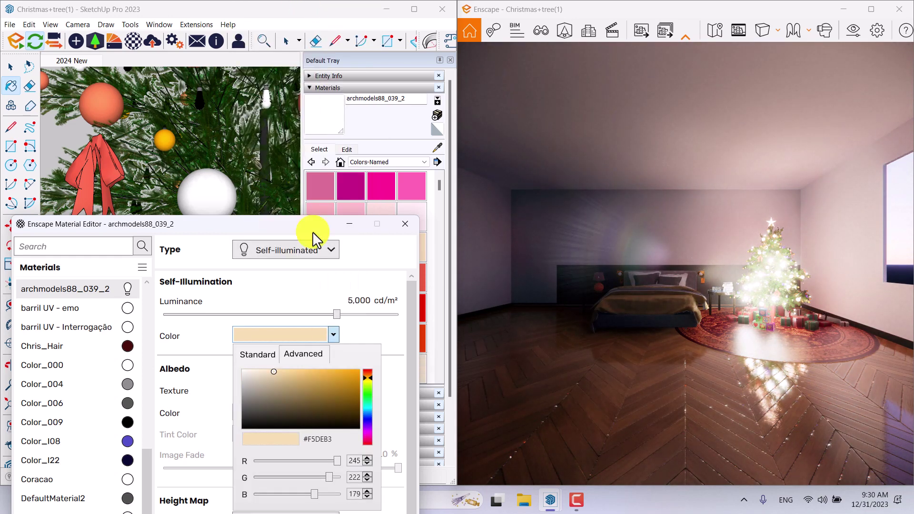
left_click_drag(332, 438, 292, 438)
key("ctrl+c")
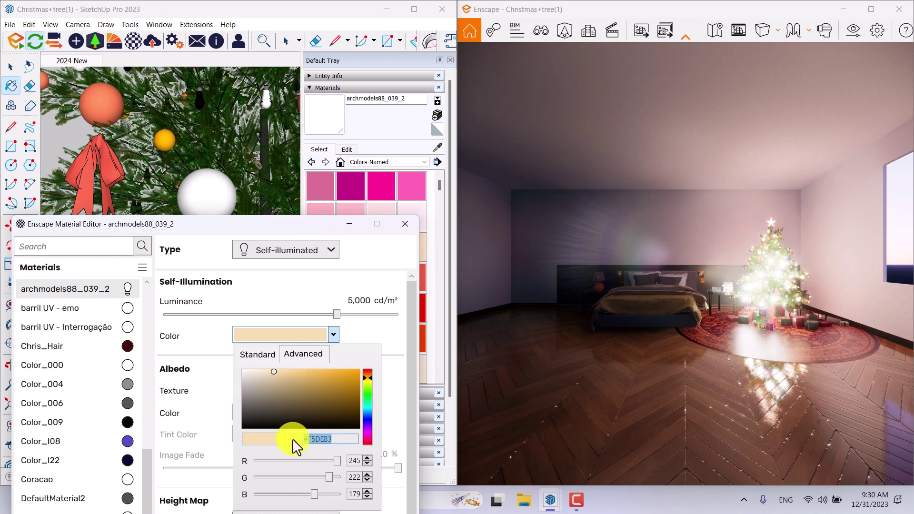
left_click(354, 331)
left_click(320, 415)
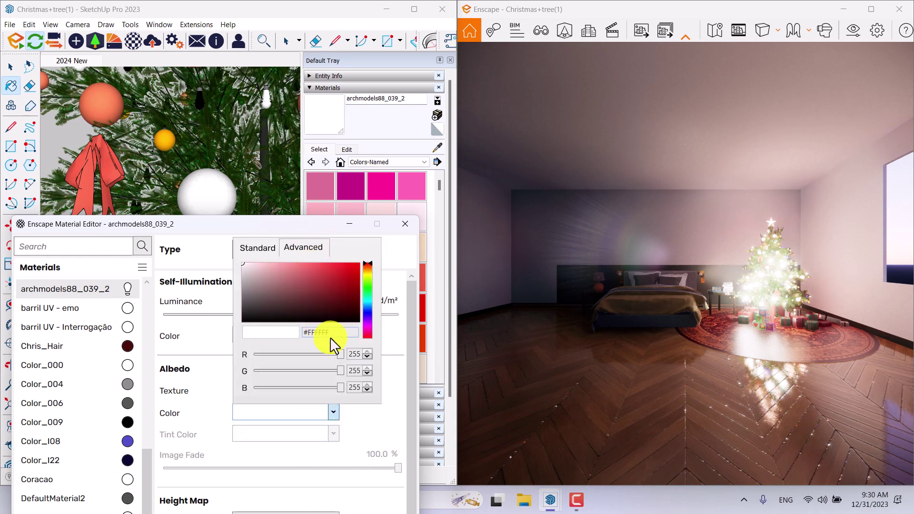
left_click_drag(332, 336, 278, 339)
key("ctrl+v")
key("Return")
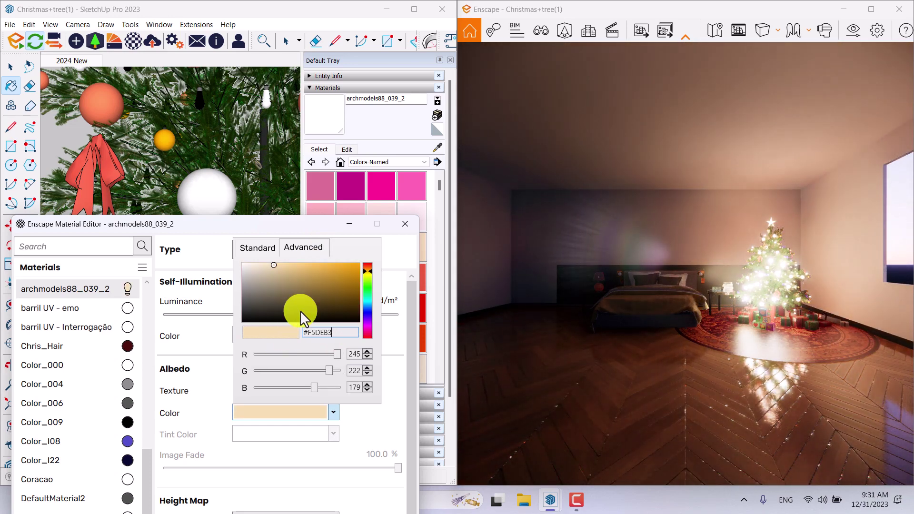
Set the ball ornament material's luminance to 500 cd/m².
left_click(261, 223)
left_click_drag(328, 315, 290, 310)
left_click(365, 301)
type("500")
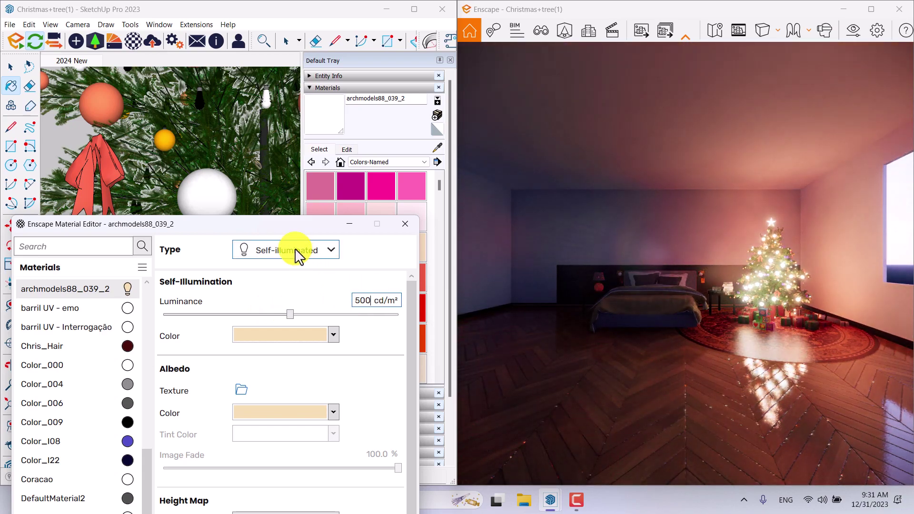
Sample the material of the white light bulb between the orange and blue ball ornaments on the tree.
left_click_drag(271, 224, 245, 427)
scroll(264, 114, "down", 5)
mouse_move(210, 271)
middle_mouse_down()
mouse_move(267, 265)
mouse_move(302, 244)
middle_mouse_up()
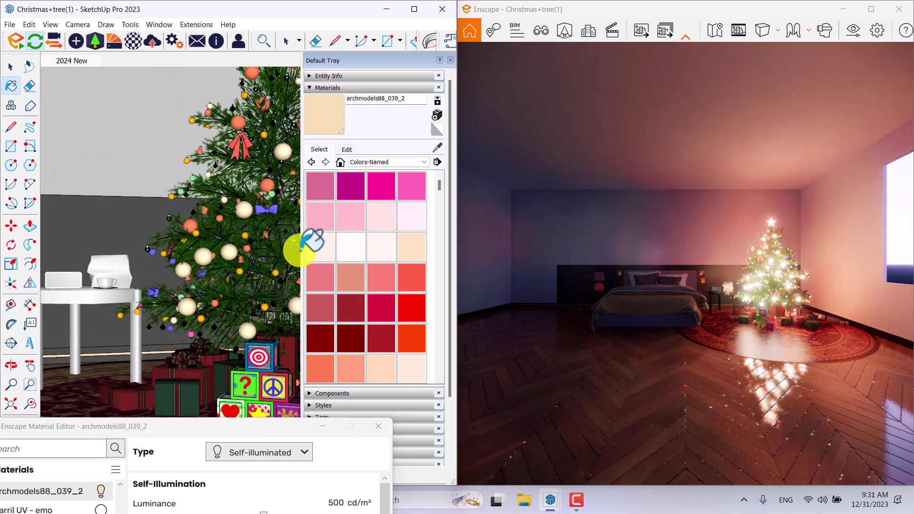
left_click(435, 146)
mouse_move(181, 249)
middle_mouse_down()
mouse_move(149, 261)
mouse_move(271, 265)
mouse_move(253, 257)
mouse_move(324, 253)
middle_mouse_up()
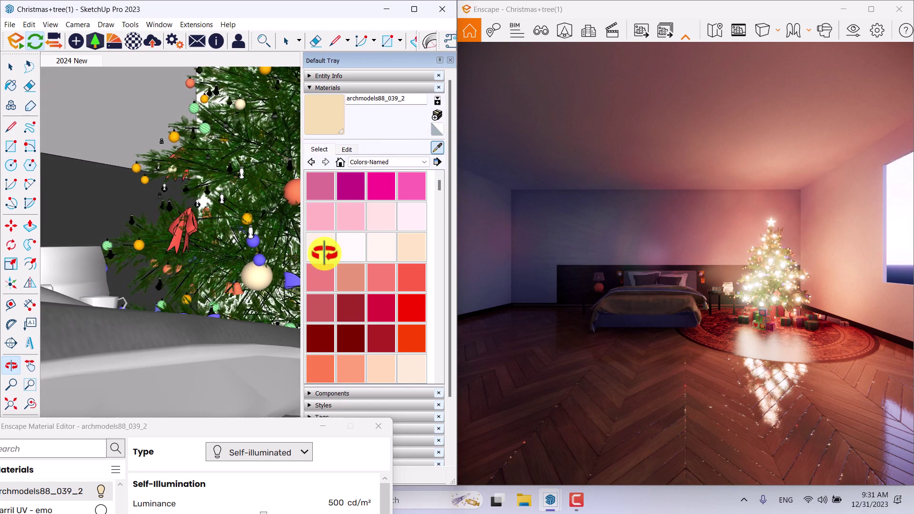
scroll(252, 230, "up", 4)
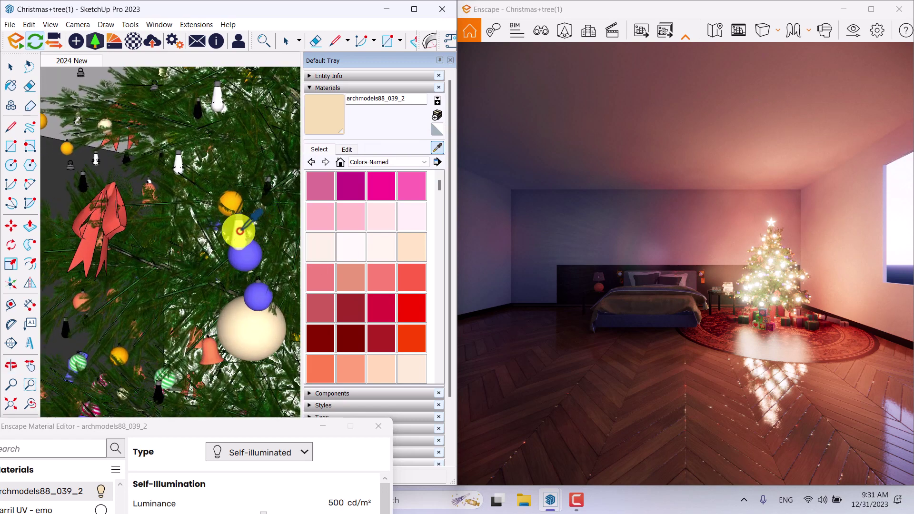
left_click(239, 230)
left_click_drag(255, 425, 264, 100)
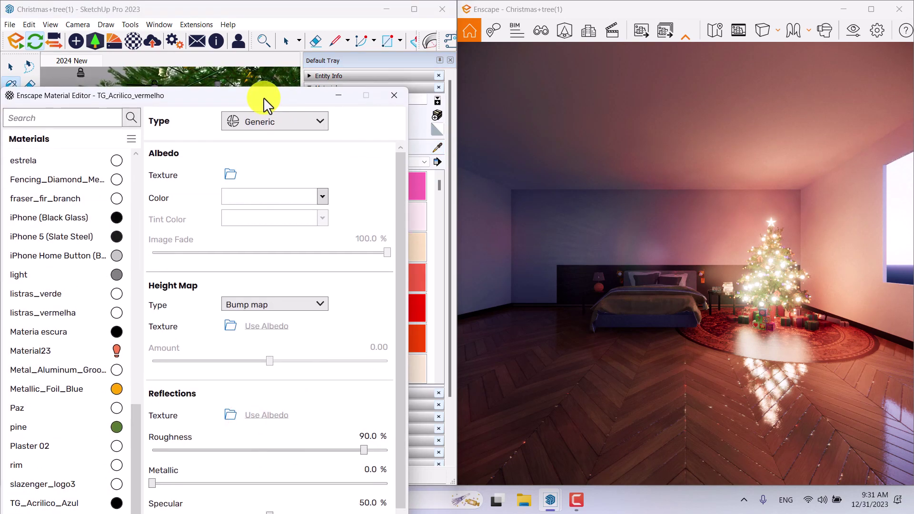
Set the TG_Acrilico_vermelho bulb material's type to Self-illuminated with the pale pink emission colour #F6D8D8.
left_click(251, 119)
left_click(266, 234)
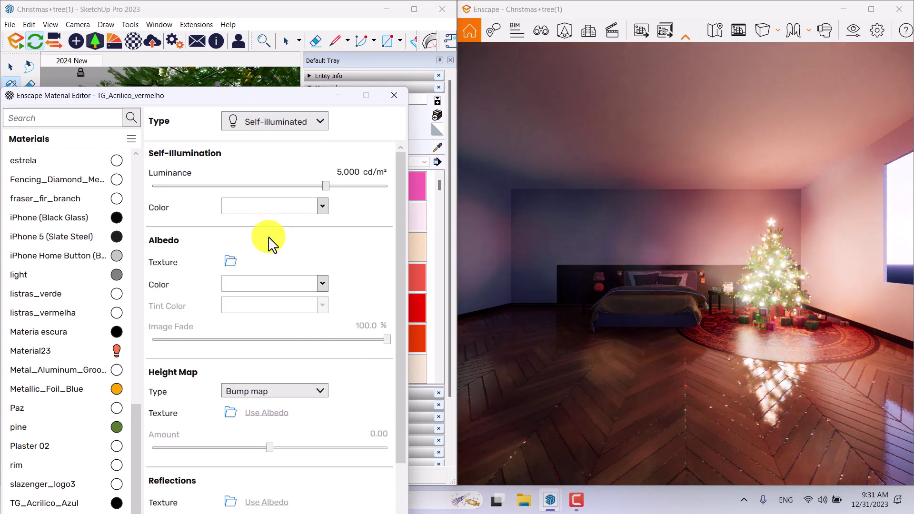
left_click(322, 206)
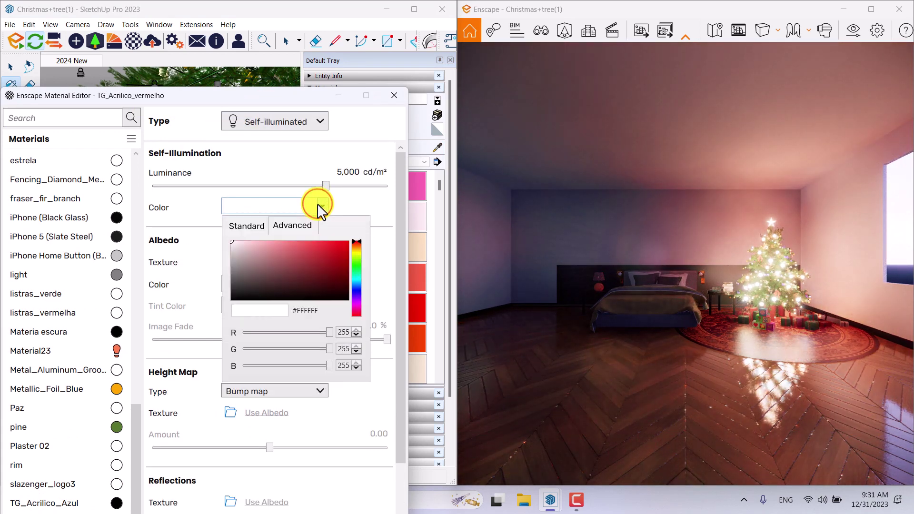
left_click(250, 245)
left_click_drag(252, 247, 245, 242)
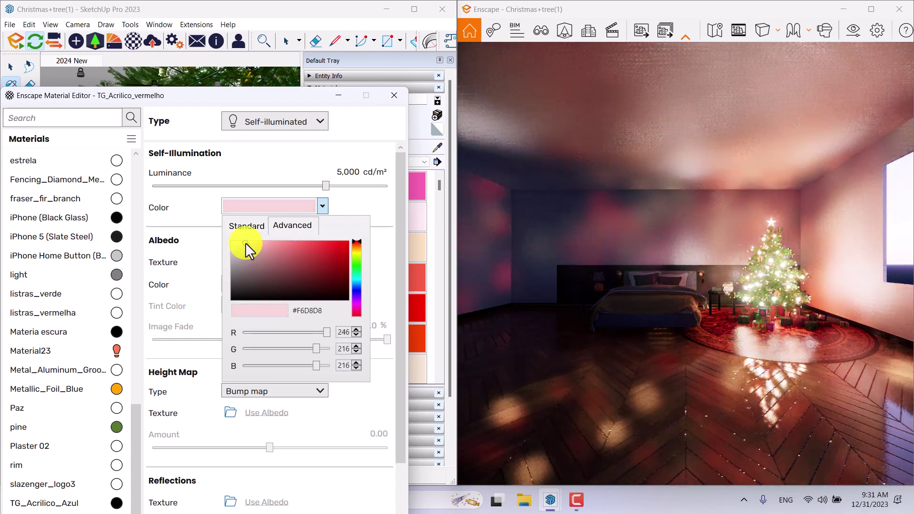
left_click(361, 206)
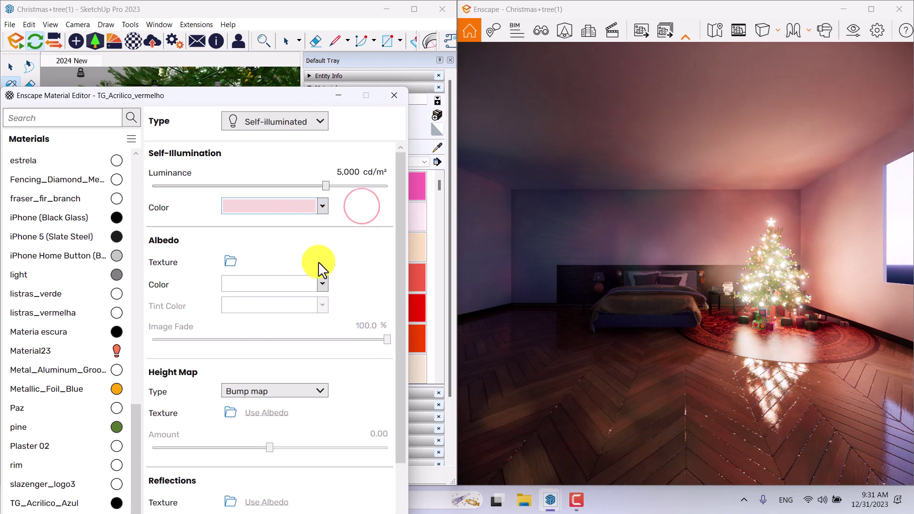
Set the tree bulb material's albedo colour to #E8C1C1 and its luminance to 1,634 cd/m².
left_click(247, 322)
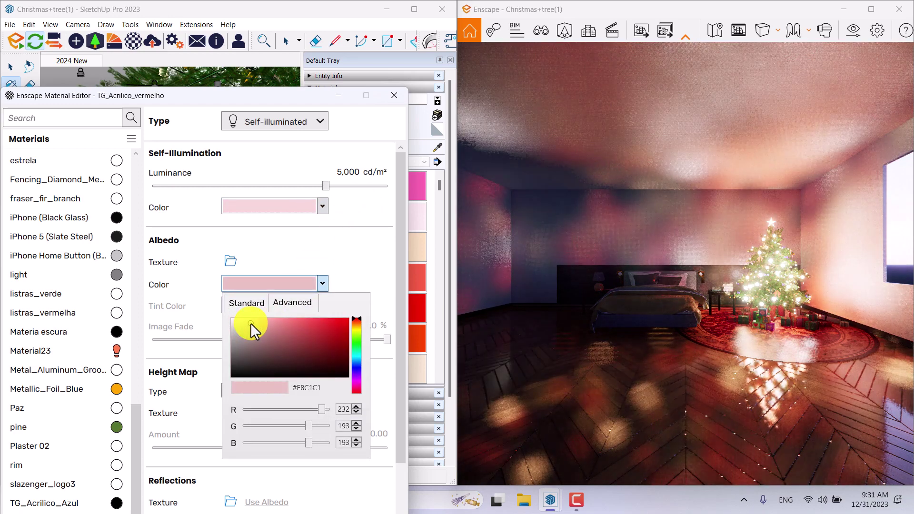
left_click(325, 243)
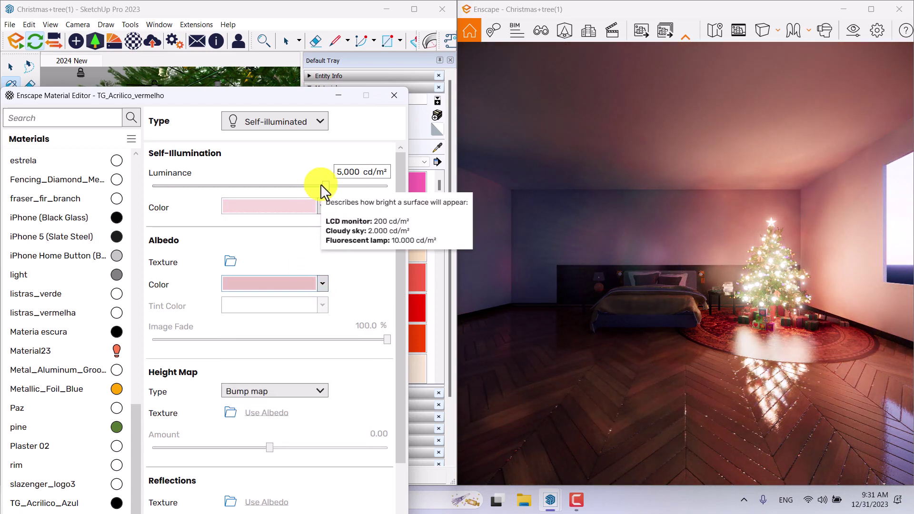
left_click_drag(325, 185, 303, 186)
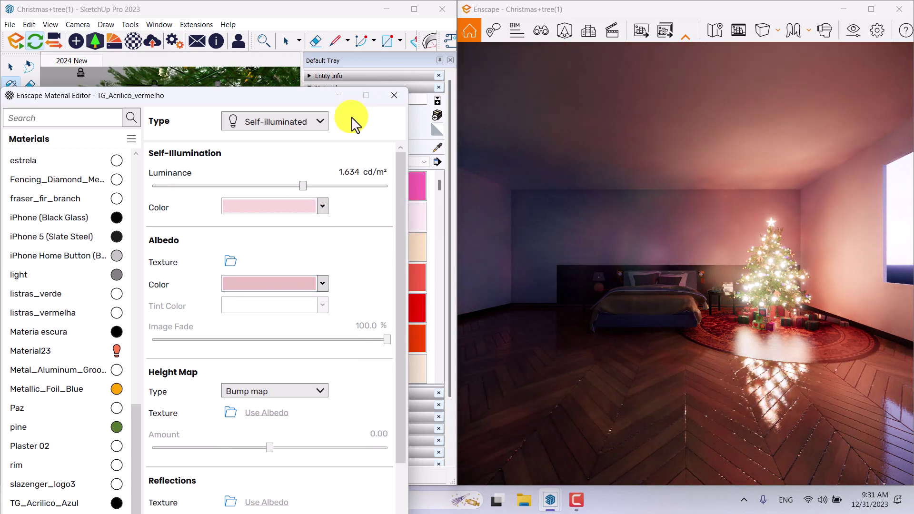
Try to sample the material of another ornament among the tree branches.
left_click_drag(305, 101, 330, 384)
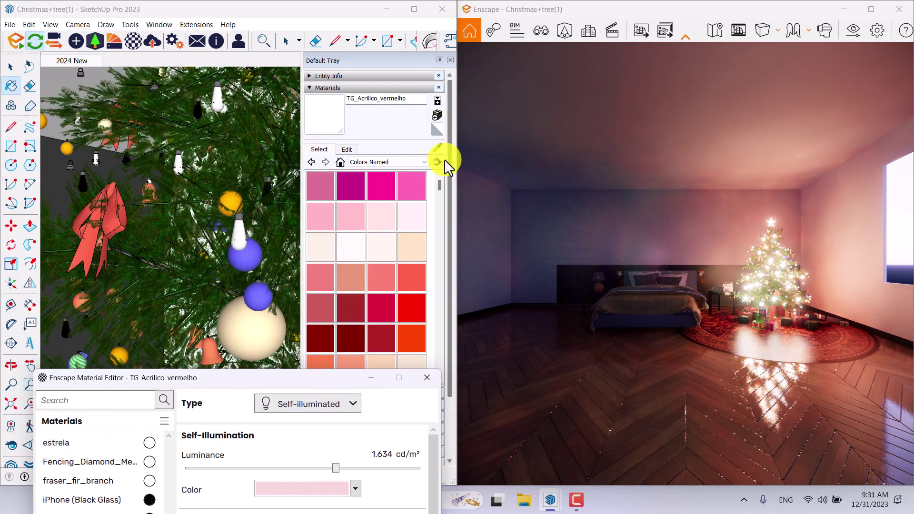
left_click(437, 147)
scroll(171, 163, "down", 3)
mouse_move(172, 179)
middle_mouse_down()
mouse_move(168, 264)
mouse_move(27, 283)
mouse_move(101, 267)
mouse_move(41, 173)
mouse_move(137, 237)
mouse_move(194, 291)
mouse_move(193, 234)
mouse_move(182, 219)
mouse_move(255, 245)
mouse_move(407, 247)
mouse_move(425, 210)
middle_mouse_up()
left_click(183, 219)
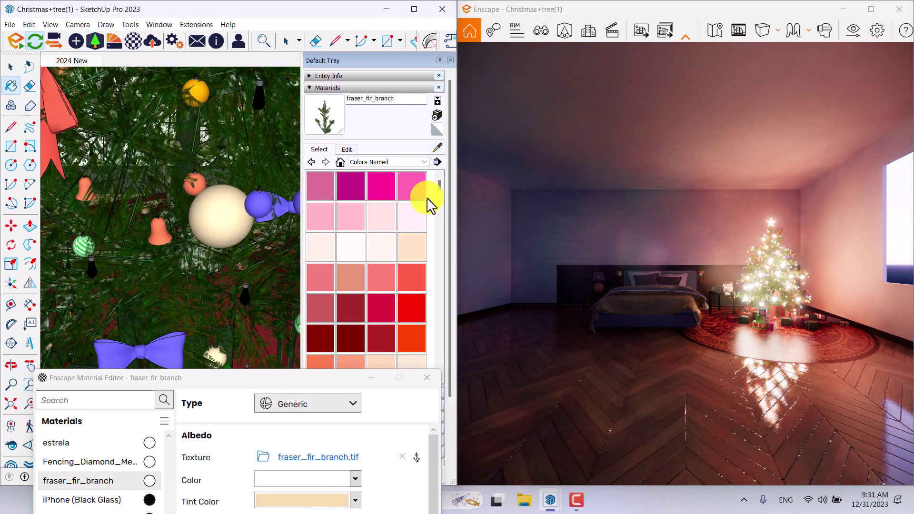
Sample the material of the small orange ball ornament at the outer edge of the tree.
mouse_move(201, 234)
middle_mouse_down()
mouse_move(190, 220)
mouse_move(218, 221)
mouse_move(204, 194)
middle_mouse_up()
scroll(205, 194, "up", 1)
scroll(205, 226, "down", 4)
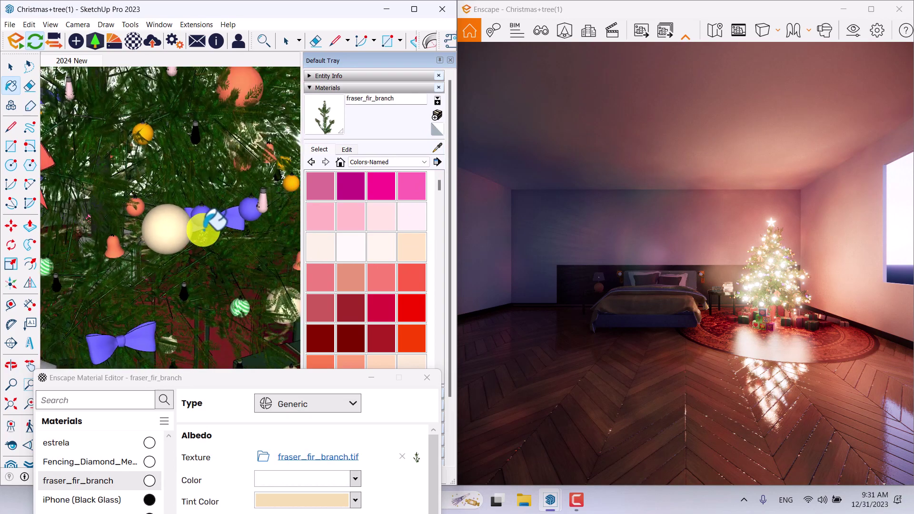
left_click(435, 148)
mouse_move(197, 213)
middle_mouse_down()
mouse_move(124, 222)
mouse_move(289, 224)
middle_mouse_up()
left_click(197, 106)
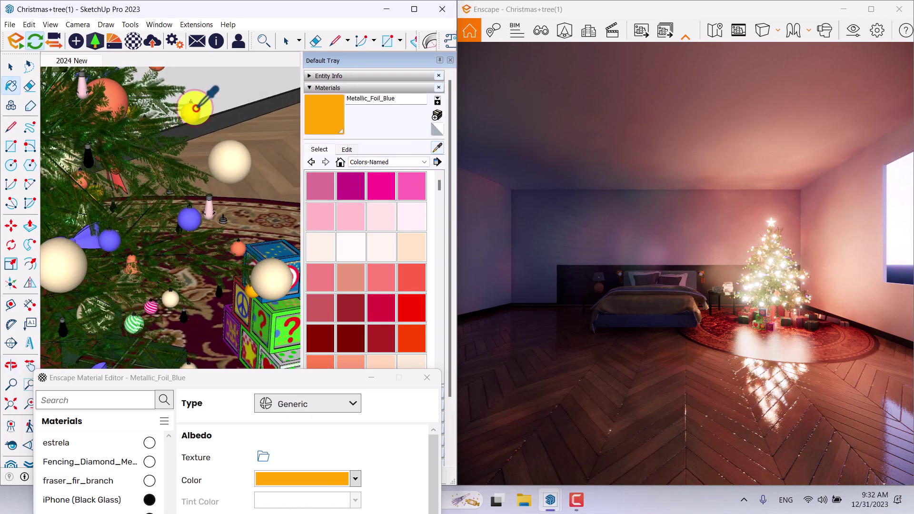
left_click_drag(264, 380, 236, 150)
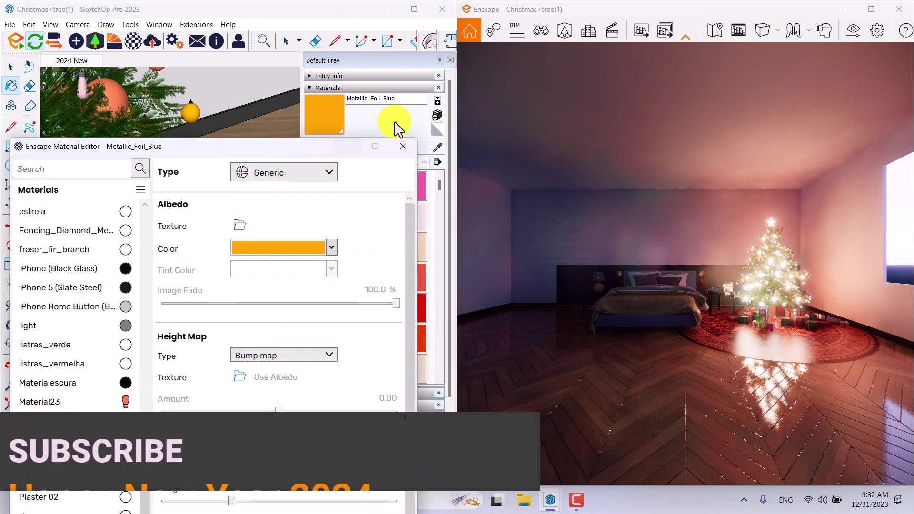
Set the Metallic_Foil_Blue material's type to Self-illuminated and its luminance to 1,001 cd/m².
left_click(313, 180)
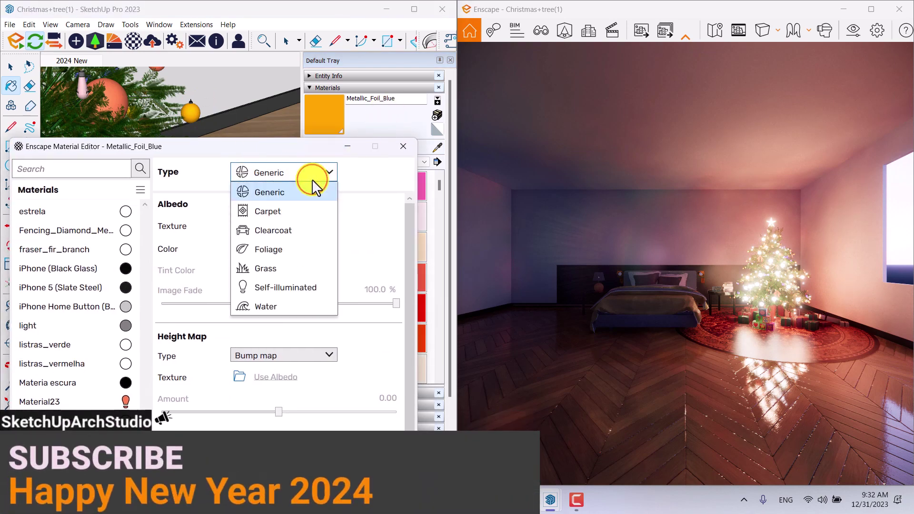
left_click(298, 288)
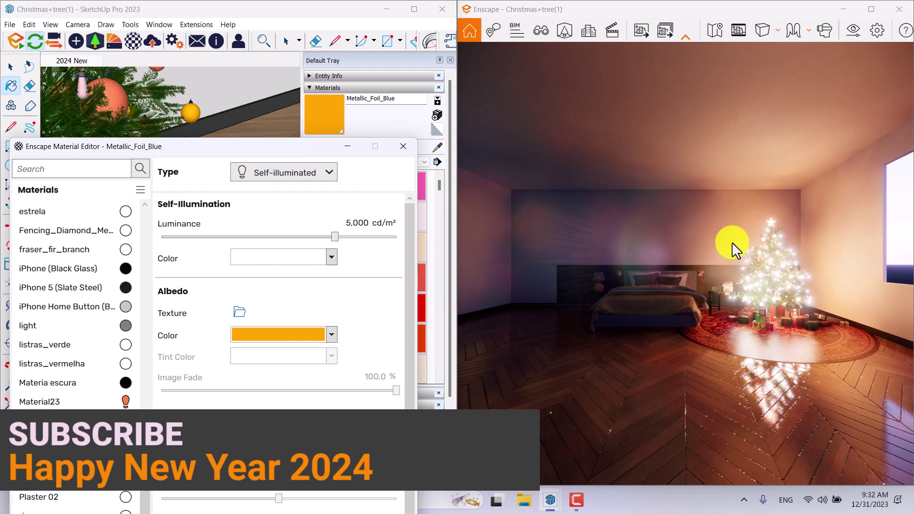
left_click_drag(329, 238, 302, 238)
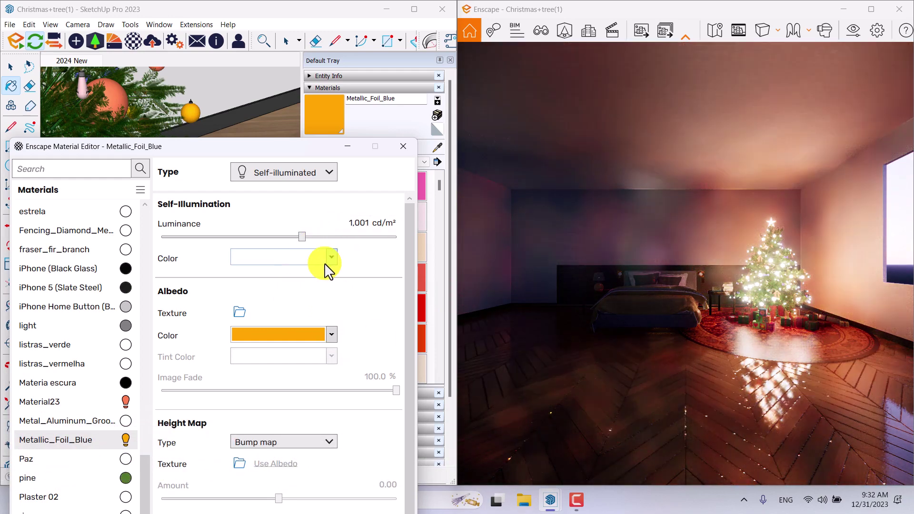
Copy the orange ball material's albedo hex code #FFA500 into its self-illumination colour.
left_click(332, 335)
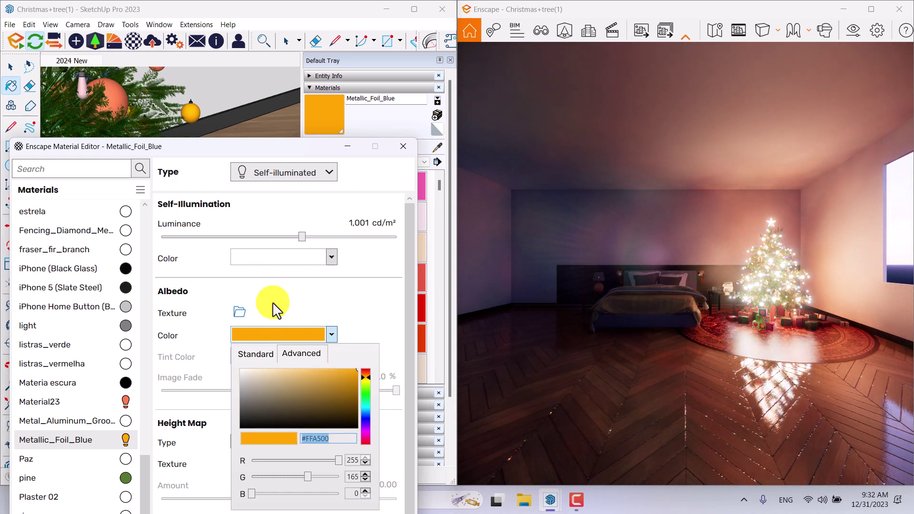
left_click(302, 258)
left_click(302, 257)
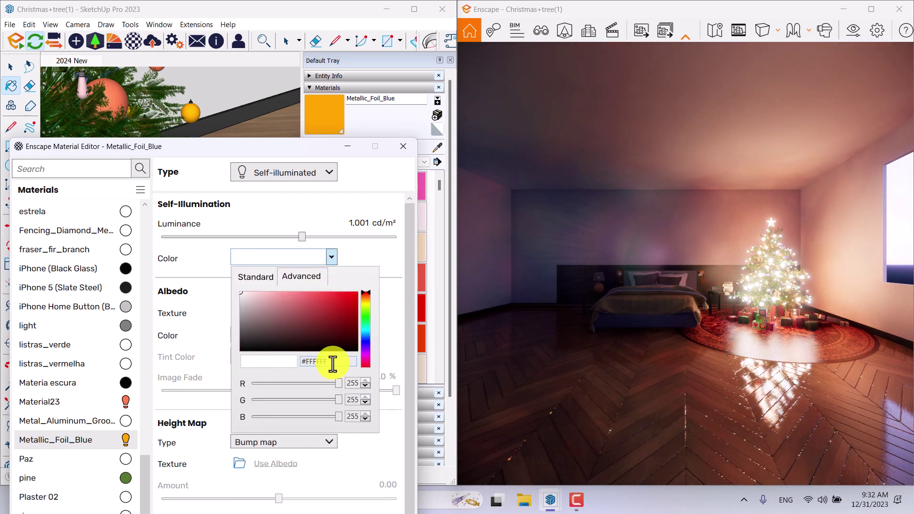
key("Return")
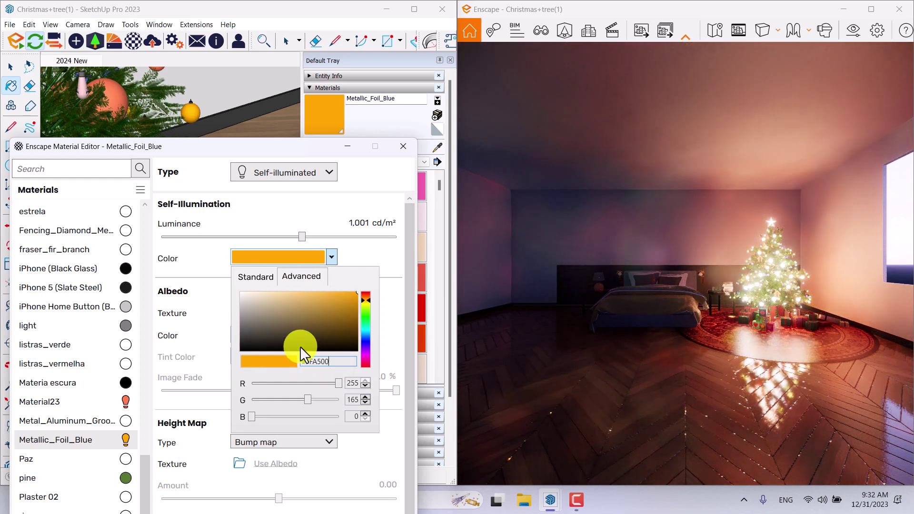
left_click(383, 263)
Sample the material of the white bulb inside the orange wall lamp beside the bed.
mouse_move(280, 145)
left_mouse_down()
mouse_move(280, 244)
mouse_move(255, 481)
left_mouse_up()
scroll(254, 252, "down", 3)
left_click(86, 61)
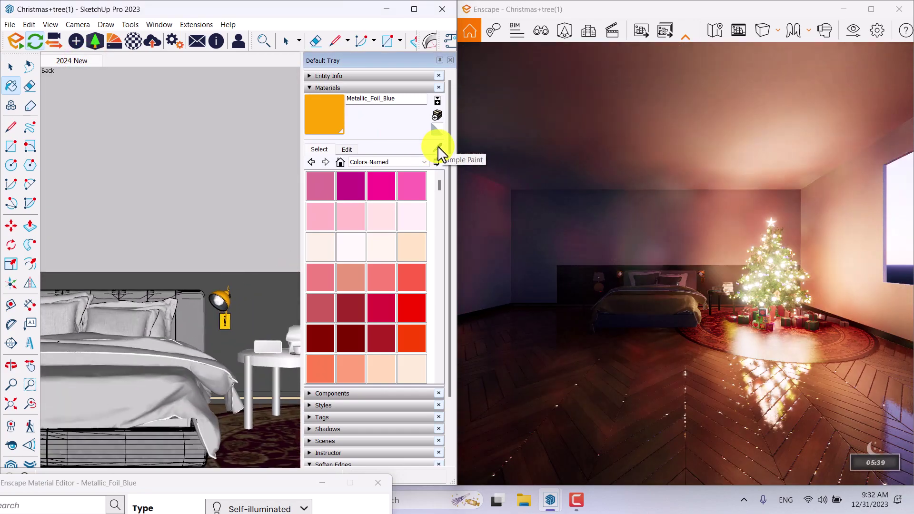
left_click(437, 147)
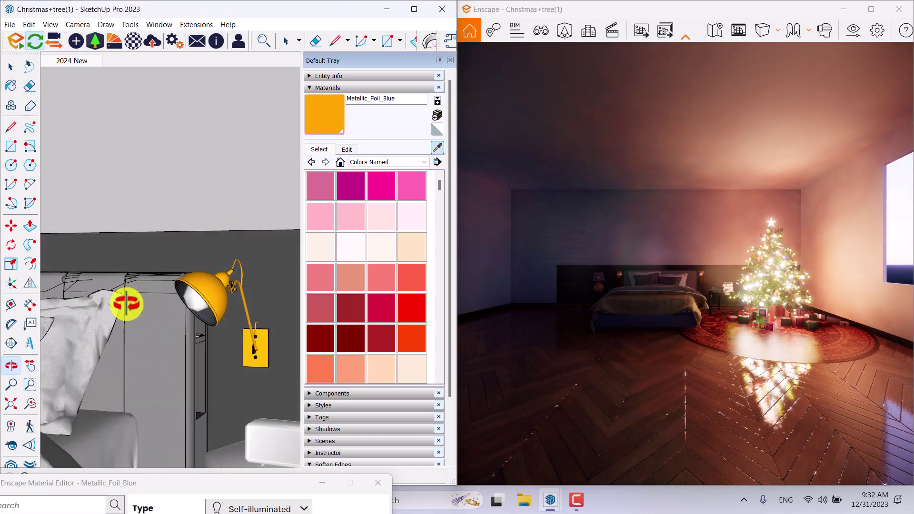
left_click(730, 263)
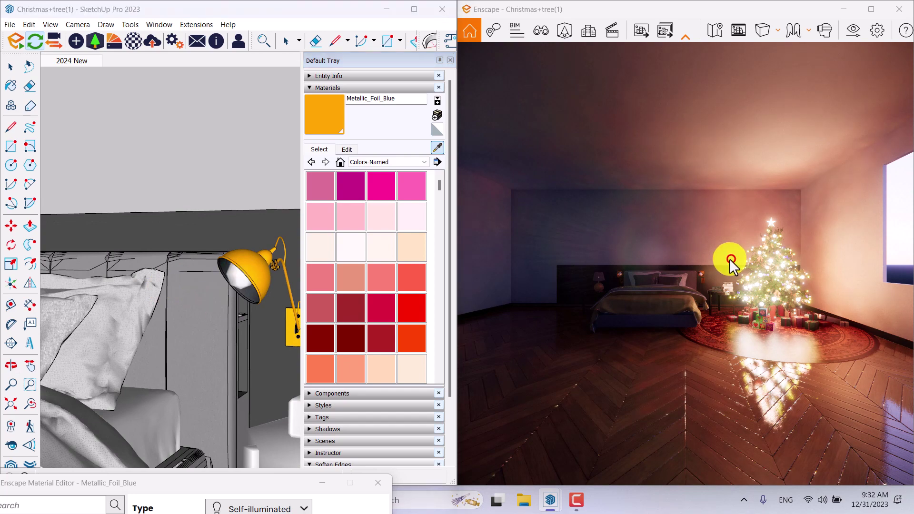
scroll(729, 260, "up", 5)
scroll(730, 257, "up", 5)
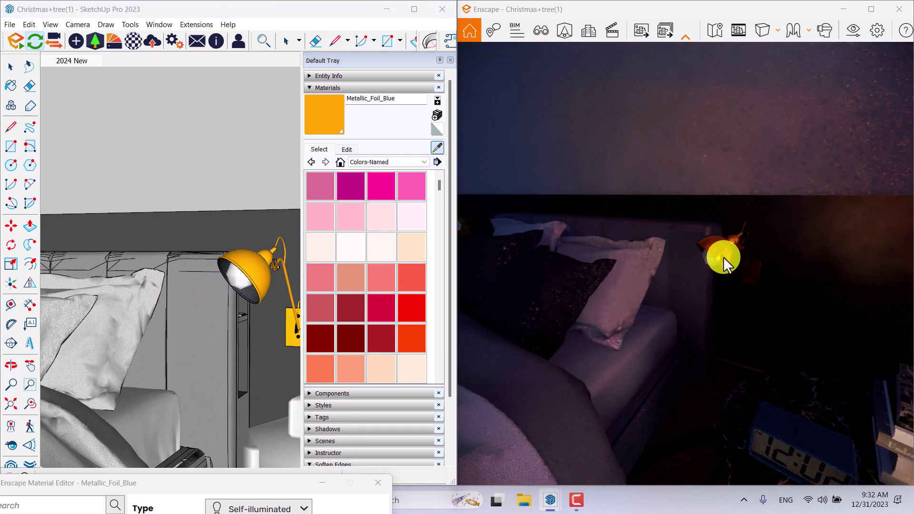
scroll(219, 290, "up", 4)
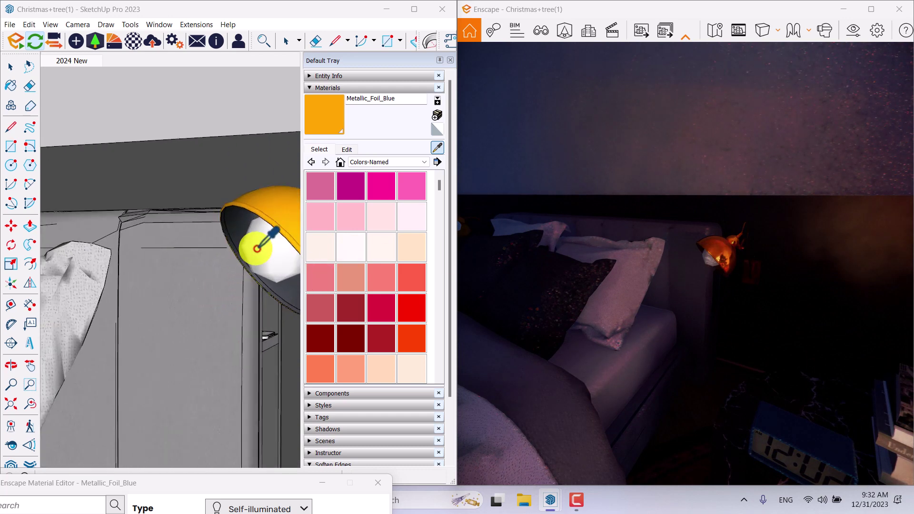
left_click(257, 248)
left_click_drag(207, 482, 251, 48)
Set the wall lamp bulb's 0003_DeepPink material to Self-illuminated with a luminance of 1,388 cd/m².
left_click(295, 73)
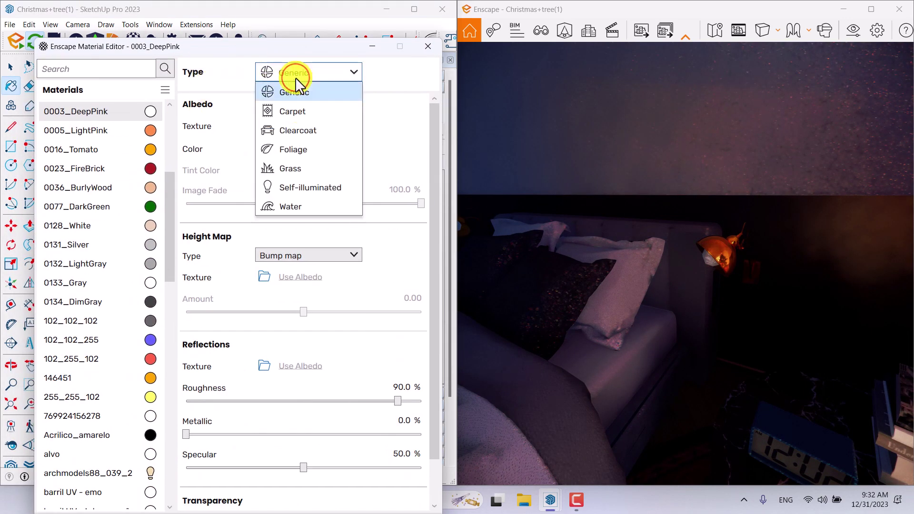
left_click(296, 187)
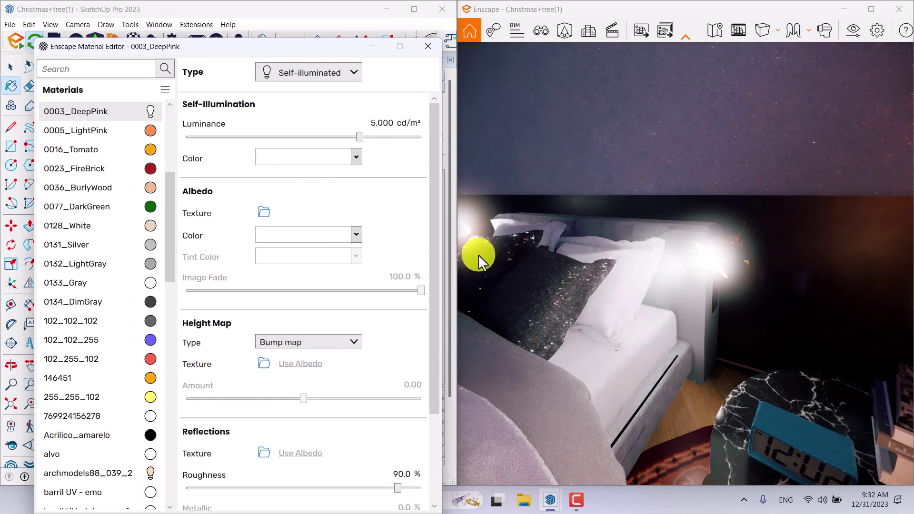
left_click_drag(359, 137, 334, 137)
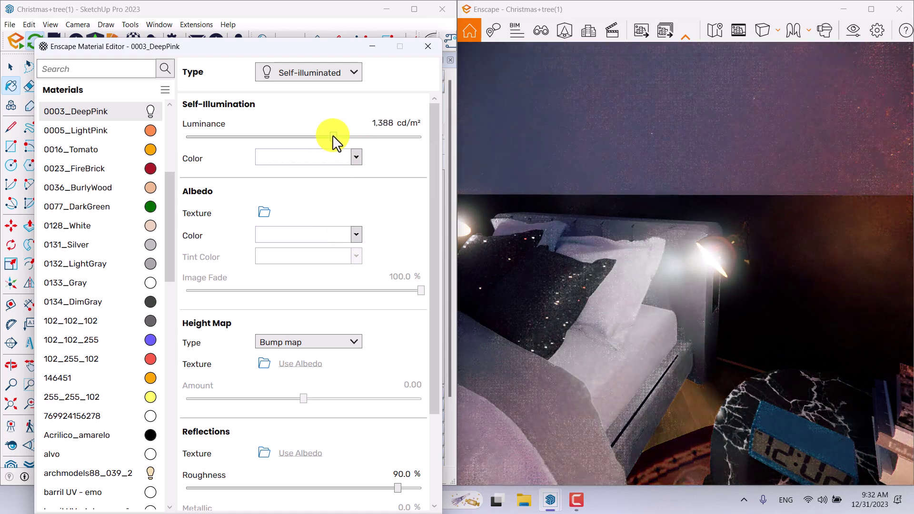
left_click(375, 125)
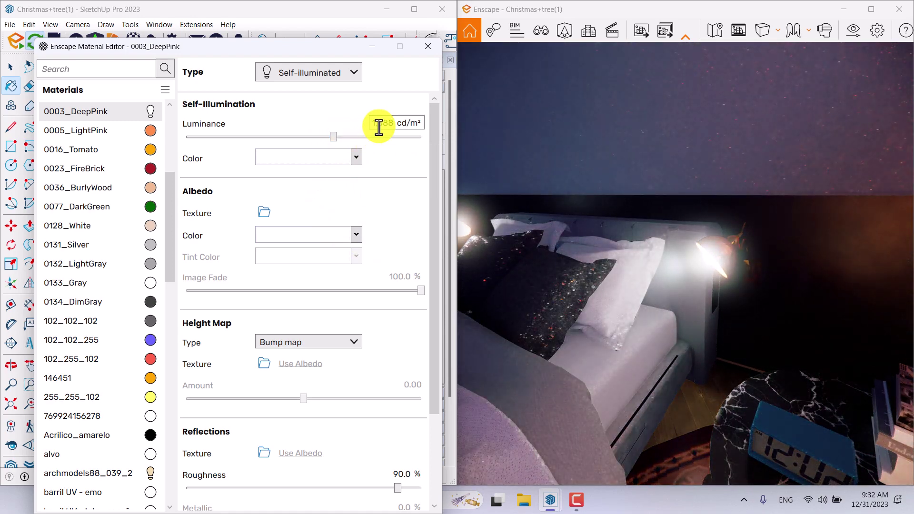
Set the bulb material's self-illumination colour to the warm cream #FFE4B5 and copy its hex code.
left_click(357, 157)
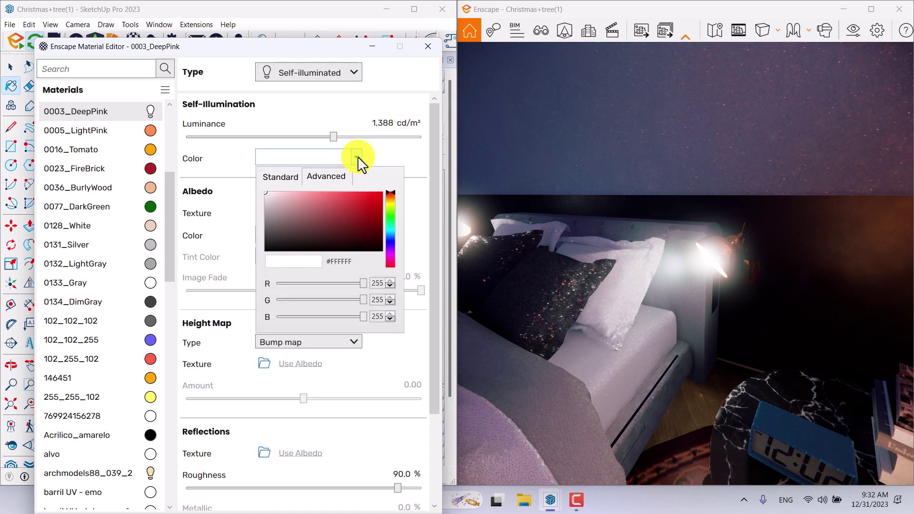
left_click(284, 177)
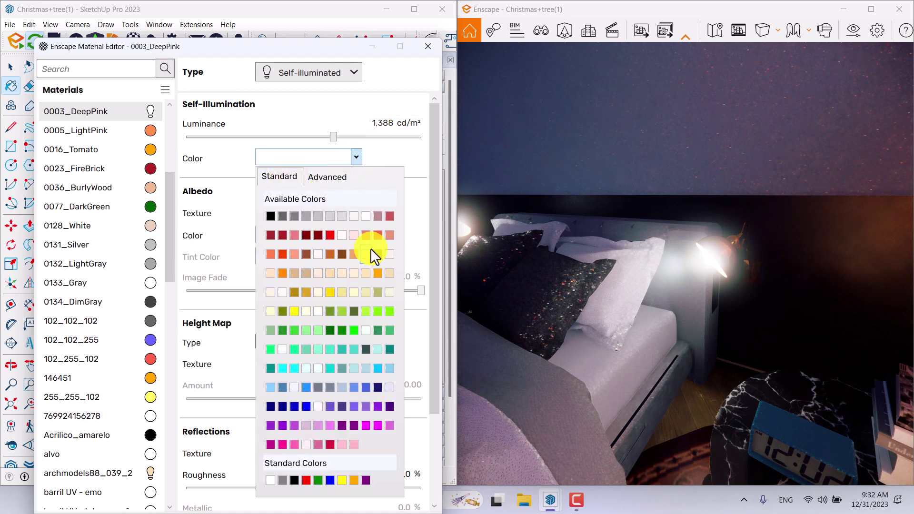
left_click(356, 273)
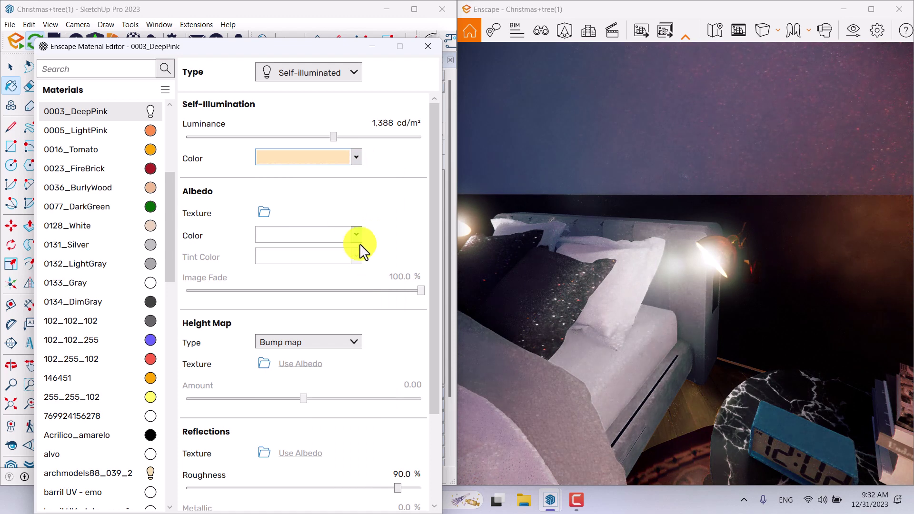
left_click(356, 157)
left_click(326, 176)
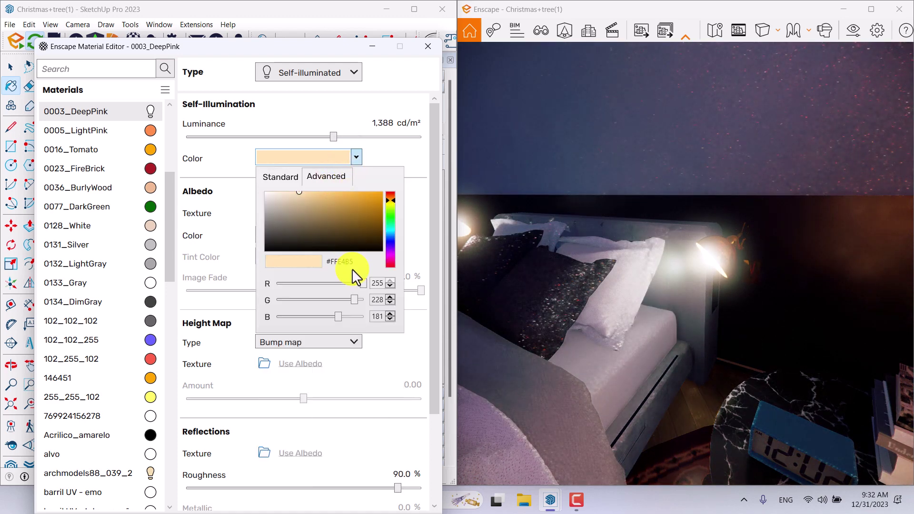
left_click(373, 231)
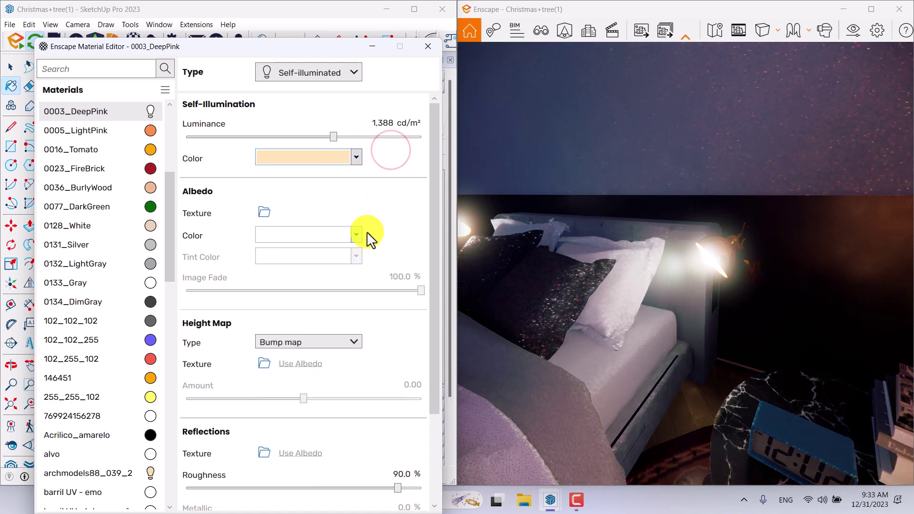
Set the bulb material's albedo colour to #FFE4B5.
left_click(356, 235)
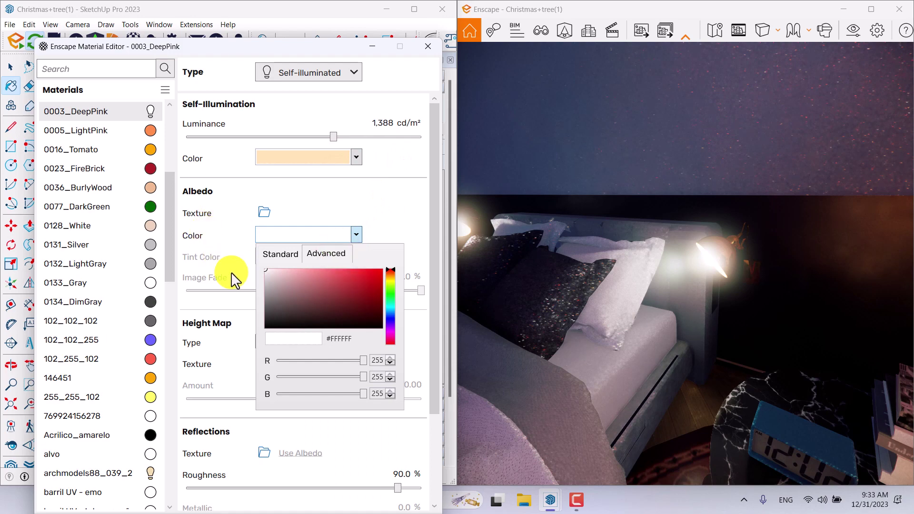
key("Return")
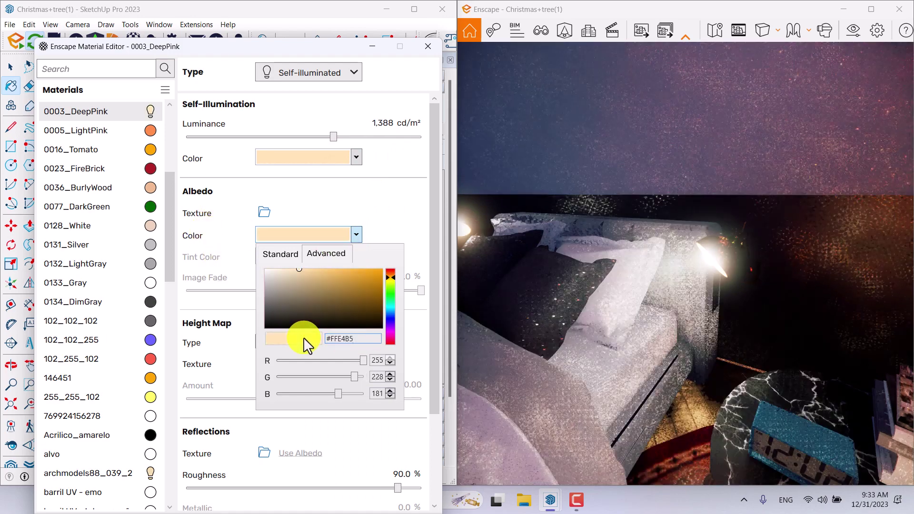
left_click(413, 216)
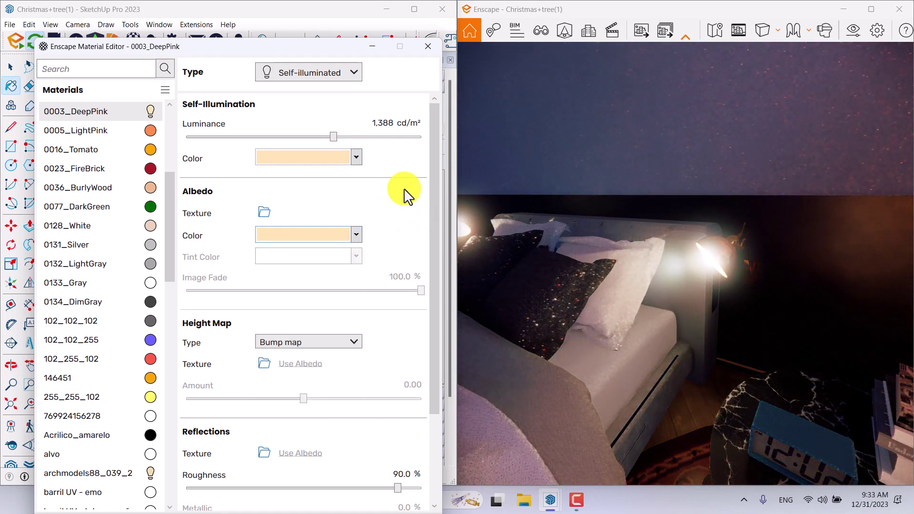
Sample the material of the thin tan light strip running along the base of the dark wall.
right_click_drag(597, 256, 683, 256)
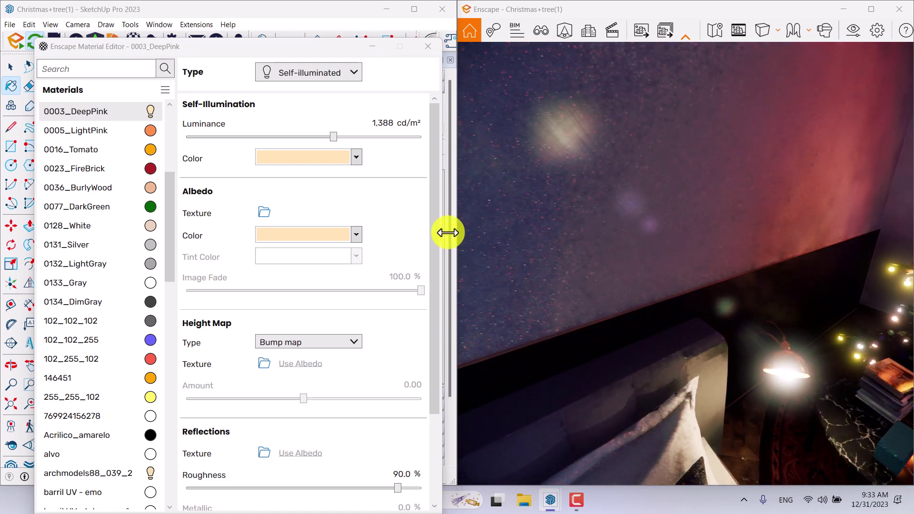
mouse_move(247, 44)
left_mouse_down()
mouse_move(343, 415)
mouse_move(283, 288)
left_mouse_up()
left_click(433, 148)
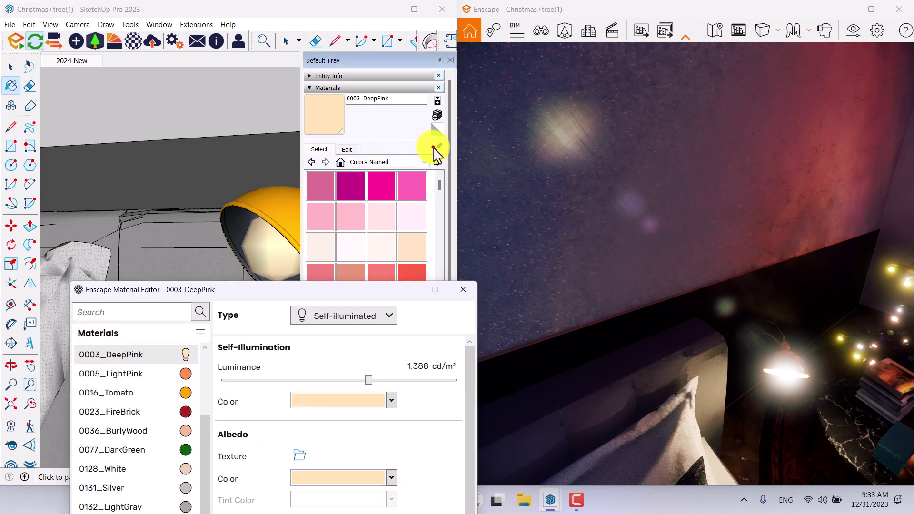
middle_click_drag(161, 154, 530, 262)
scroll(197, 128, "up", 3)
mouse_move(197, 129)
middle_mouse_down("shift")
mouse_move(181, 142)
mouse_move(306, 143)
mouse_move(272, 159)
middle_mouse_up("shift")
left_click(279, 160)
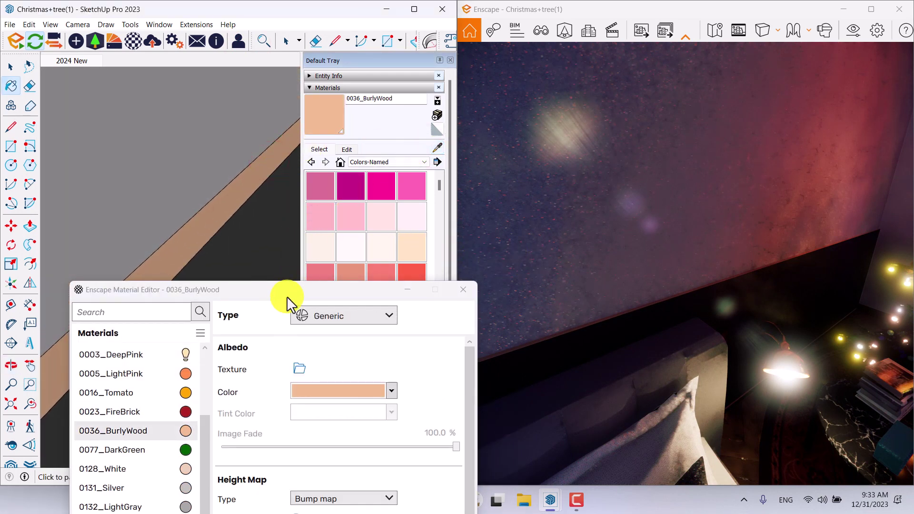
Set the strip's 0036_BurlyWood material type to Self-illuminated and view the whole bedroom in the render.
mouse_move(301, 290)
left_mouse_down()
mouse_move(293, 193)
mouse_move(253, 60)
left_mouse_up()
left_click(296, 198)
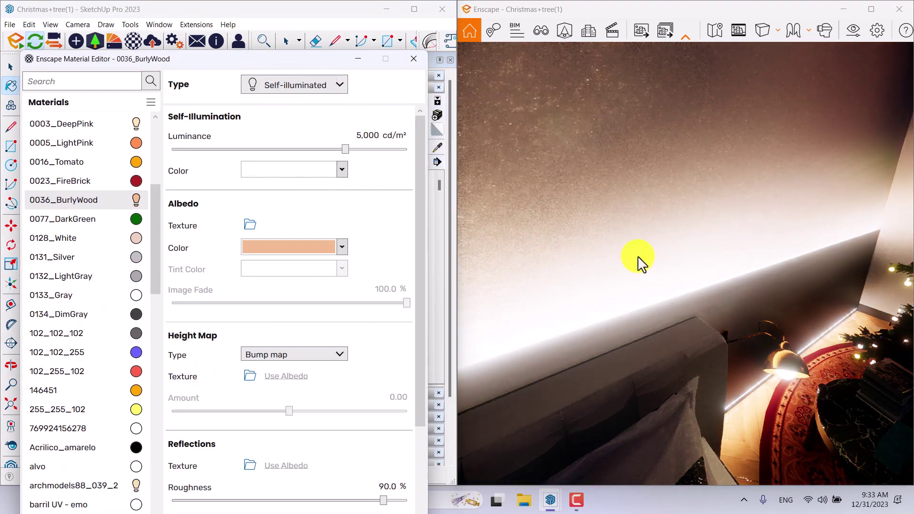
right_click_drag(638, 257, 637, 256)
scroll(635, 255, "down", 3)
scroll(637, 256, "down", 5)
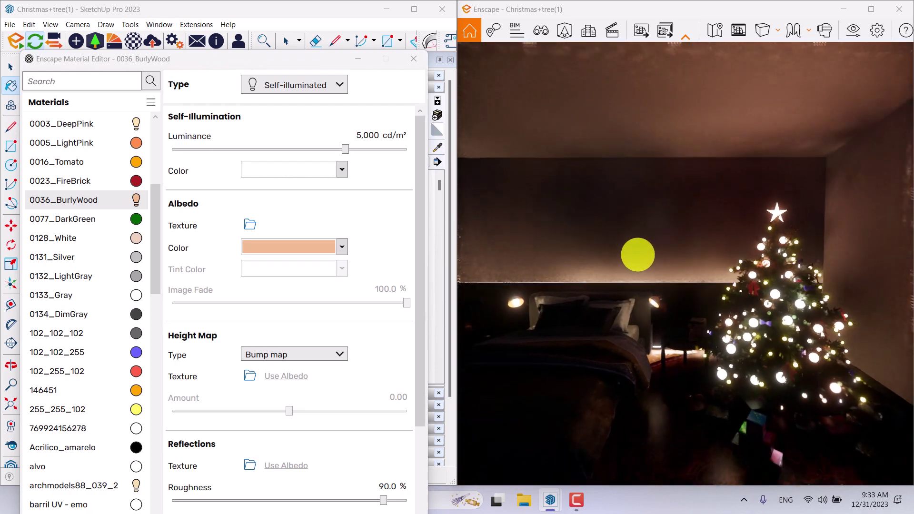
scroll(638, 254, "down", 3)
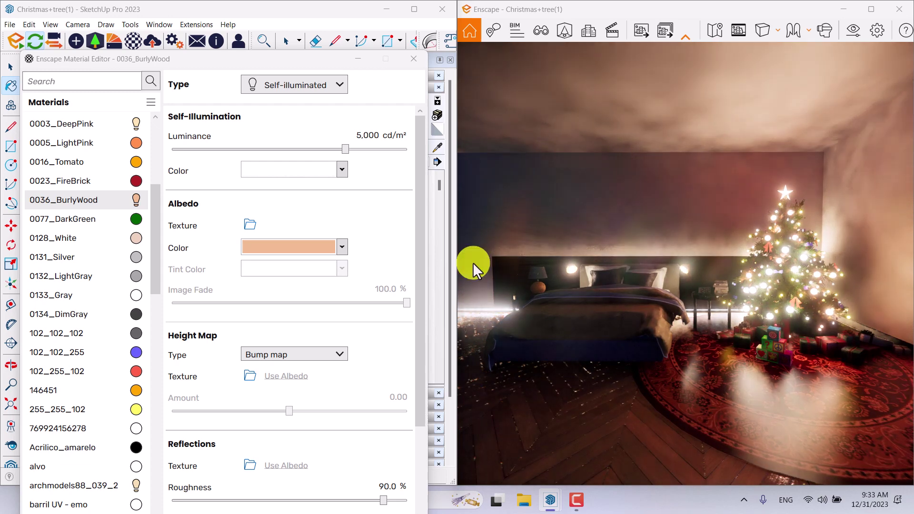
Copy the strip material's albedo hex code #F0BD90 into its self-illumination colour.
left_click(342, 246)
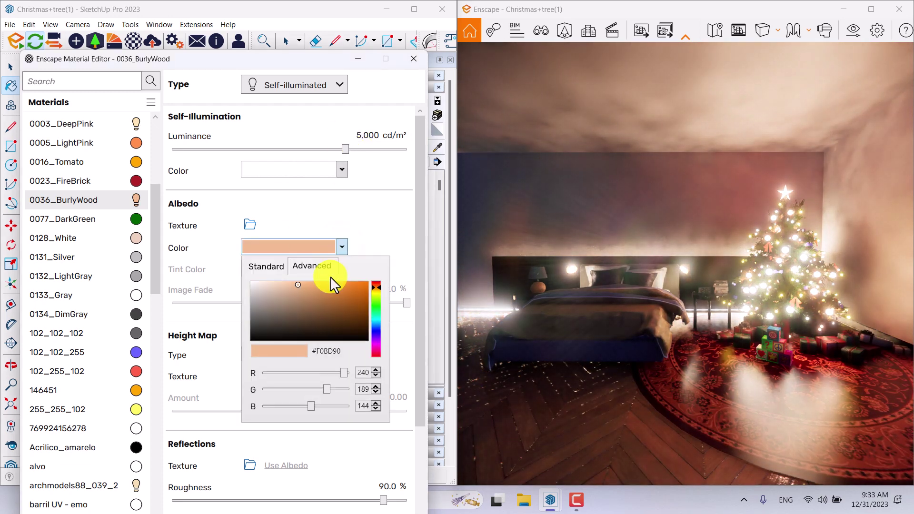
left_click(340, 351)
key("ctrl+c")
left_click(376, 197)
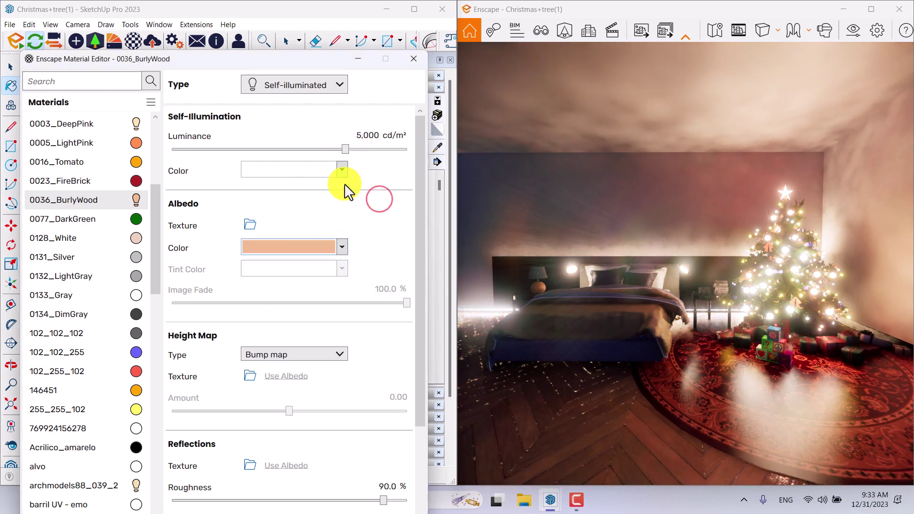
left_click(341, 170)
left_click(343, 279)
key("ctrl+v")
key("Return")
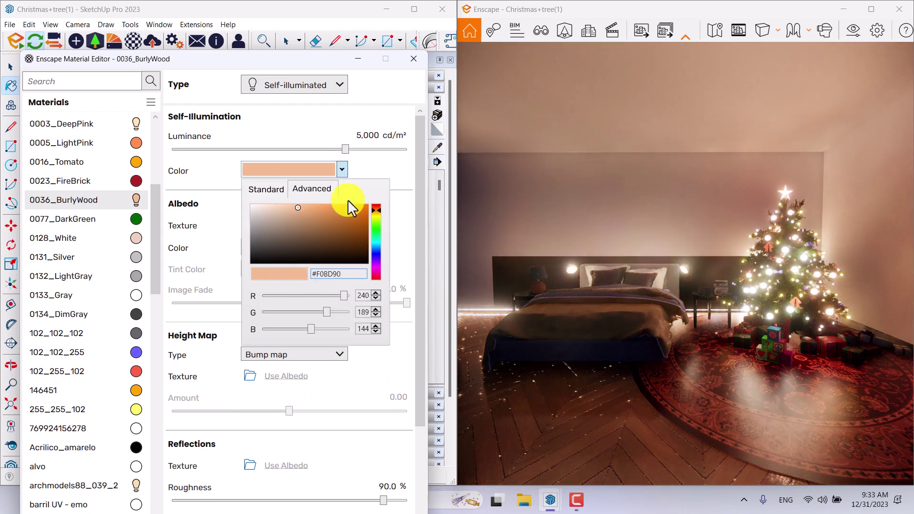
left_click(358, 153)
Set the 0036_BurlyWood material's luminance to 1,800 cd/m².
left_click_drag(343, 145, 321, 144)
left_click(368, 130)
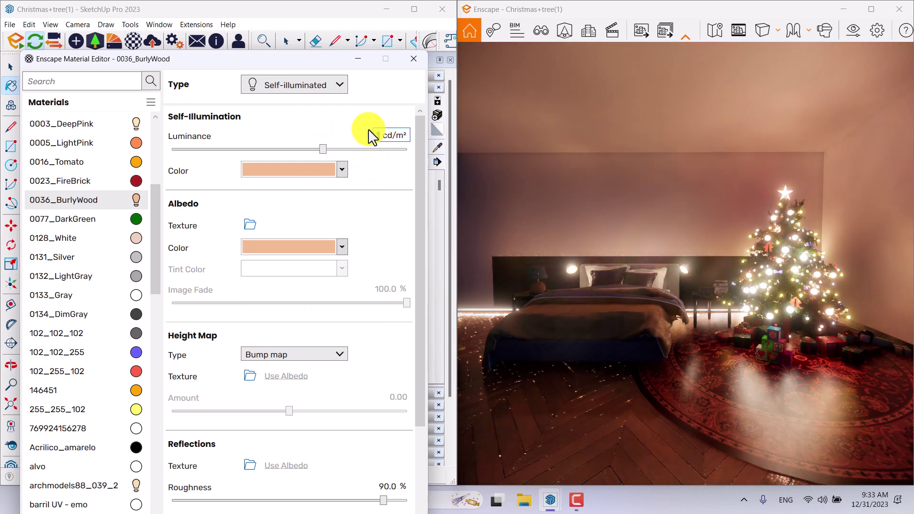
type("1800")
key("Return")
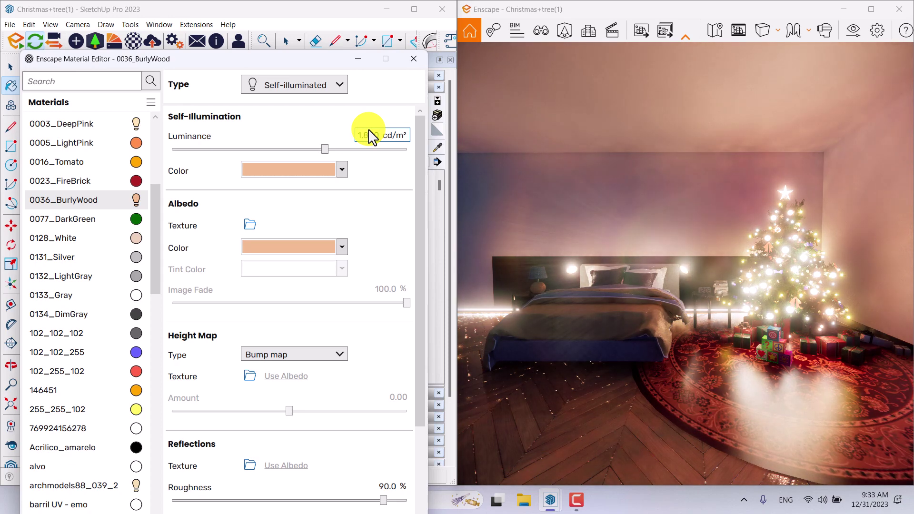
left_click(381, 102)
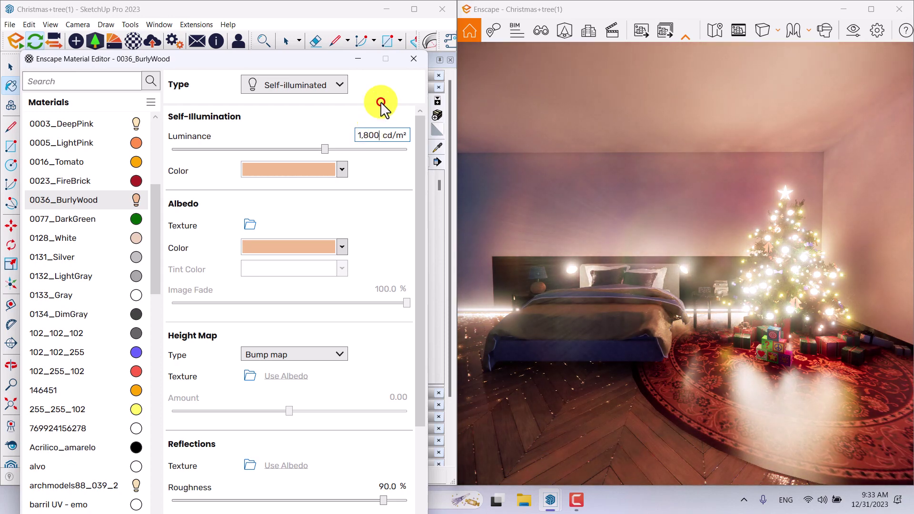
Close the material editor and the Enscape render window, and maximize the SketchUp window.
left_click(409, 63)
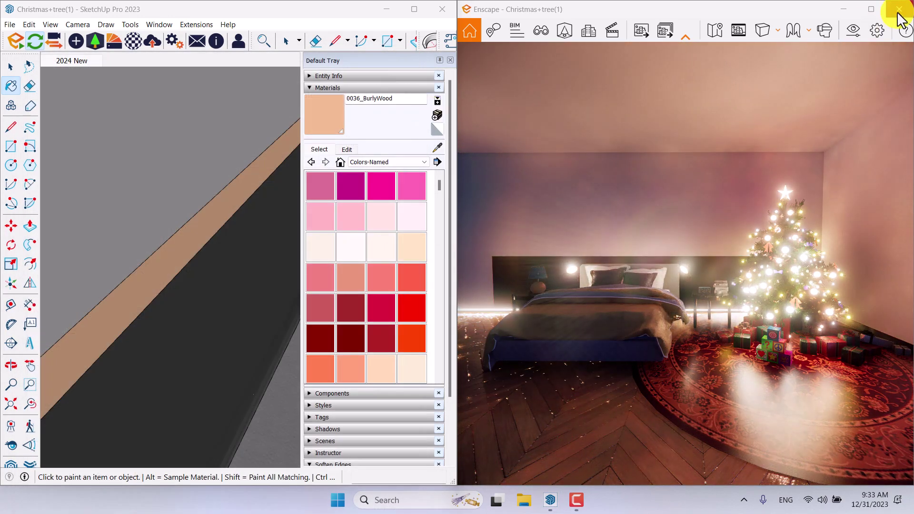
left_click(899, 9)
left_click(413, 10)
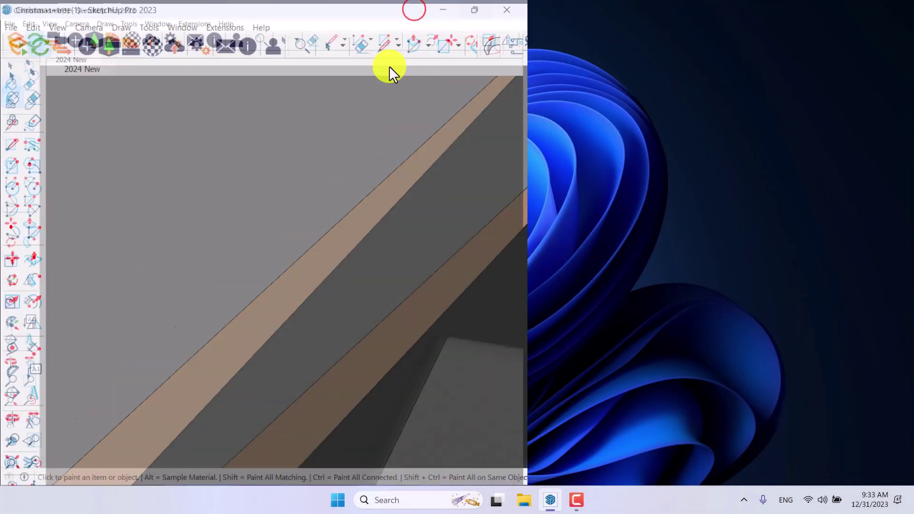
Place an Enscape spot light aimed downward on the vertical line on the wall beside the dark headboard panel.
middle_click_drag(328, 206, 449, 171)
scroll(452, 171, "down", 3)
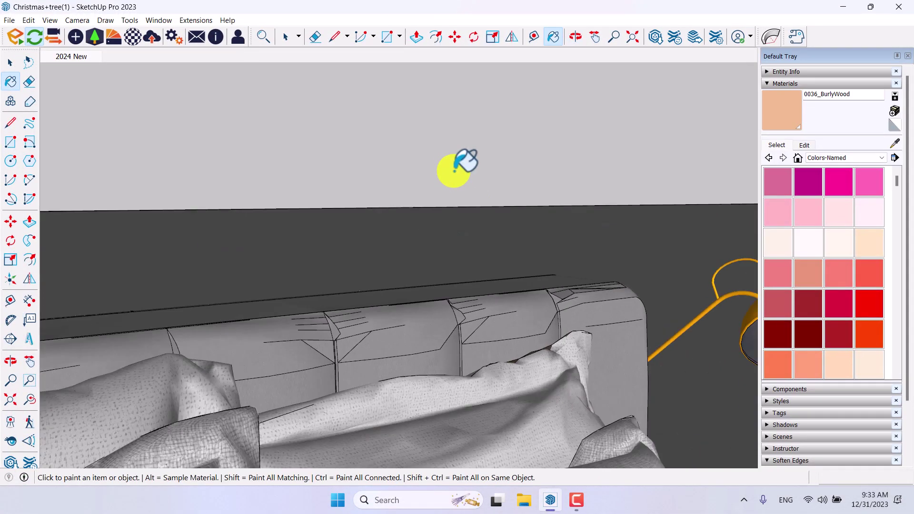
key("space")
scroll(456, 173, "down", 3)
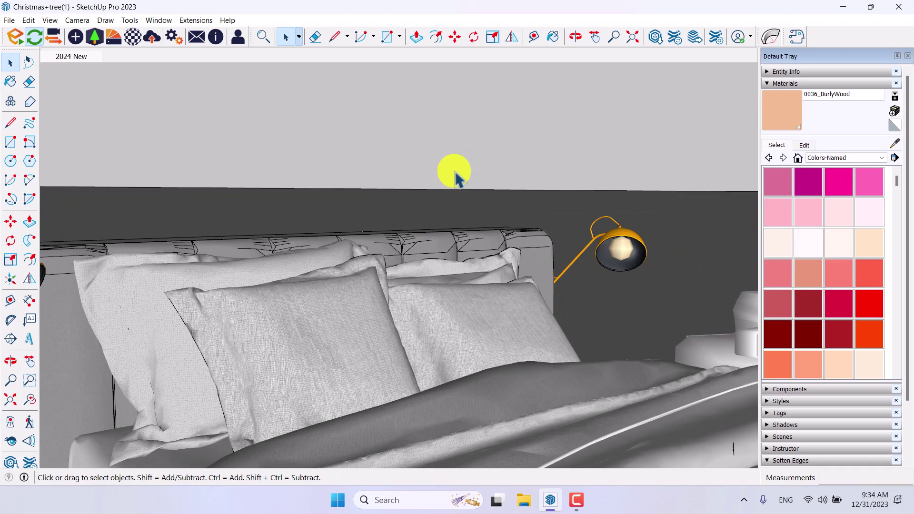
scroll(519, 198, "down", 3)
middle_click_drag(526, 206, 450, 203)
scroll(357, 191, "up", 3)
middle_click_drag(414, 150, 419, 179)
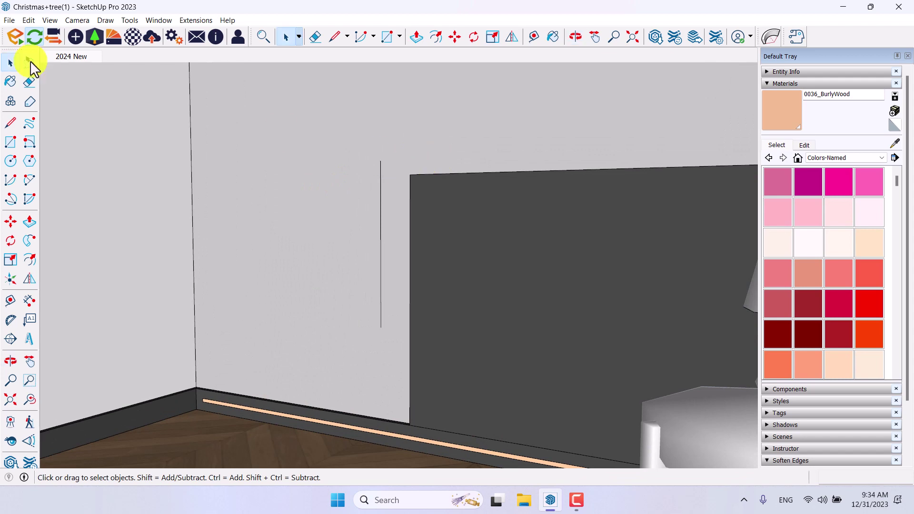
left_click(80, 36)
left_click(138, 88)
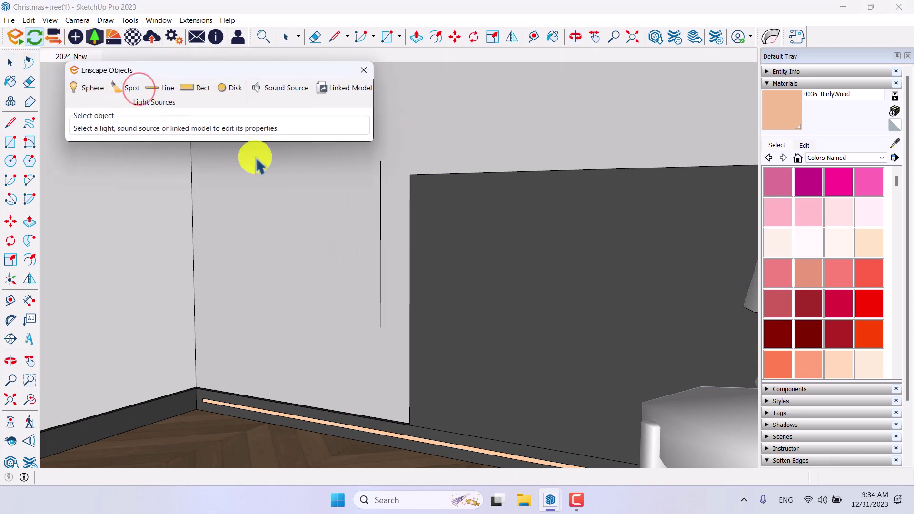
left_click(381, 244)
left_click(382, 185)
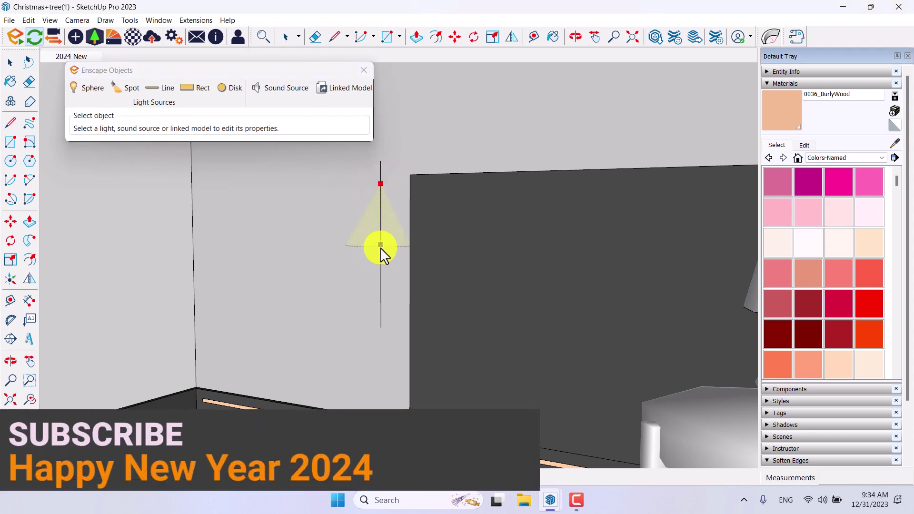
left_click(380, 212)
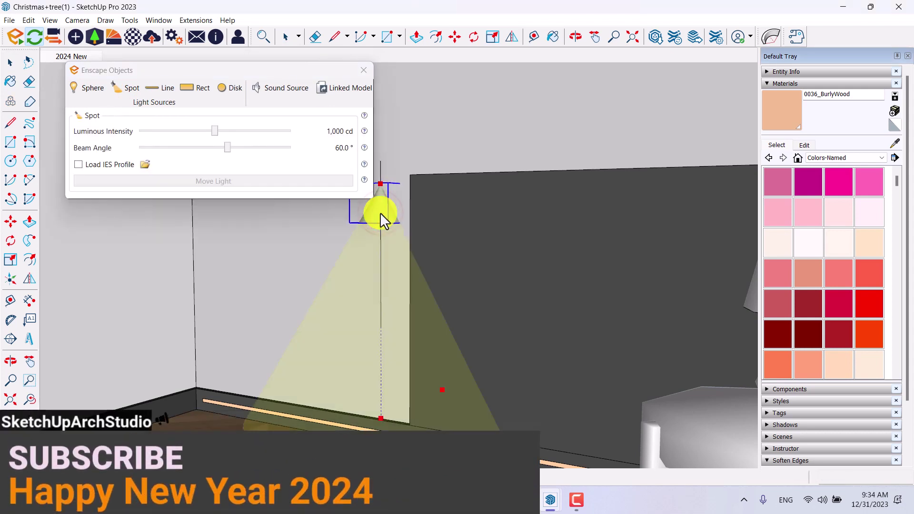
Load the IES profile 16.ies from the IES Lights 30 Model folder into the spot light.
left_click(151, 167)
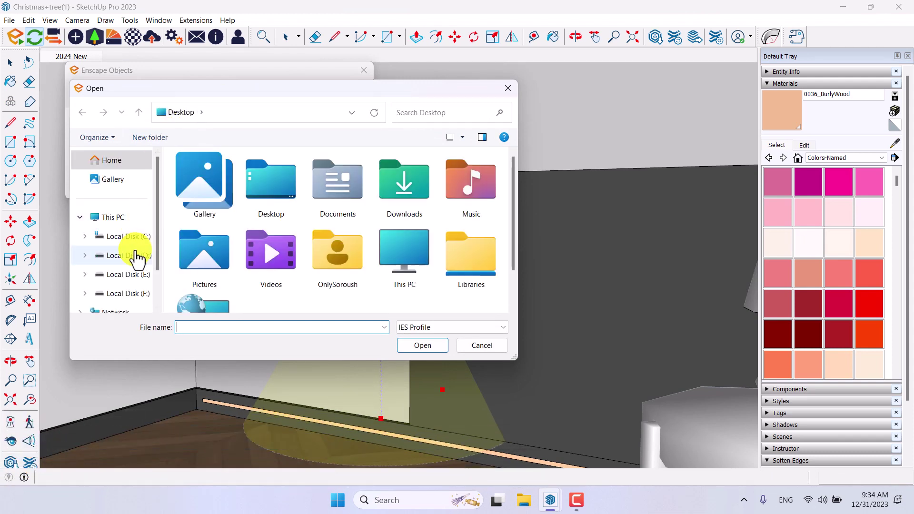
left_click(134, 274)
double_click(224, 193)
double_click(220, 175)
double_click(219, 174)
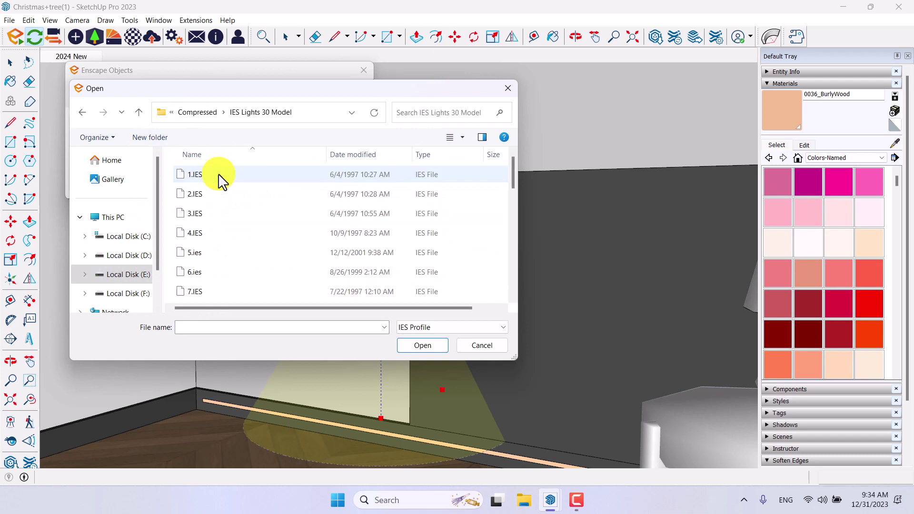
scroll(220, 177, "down", 1)
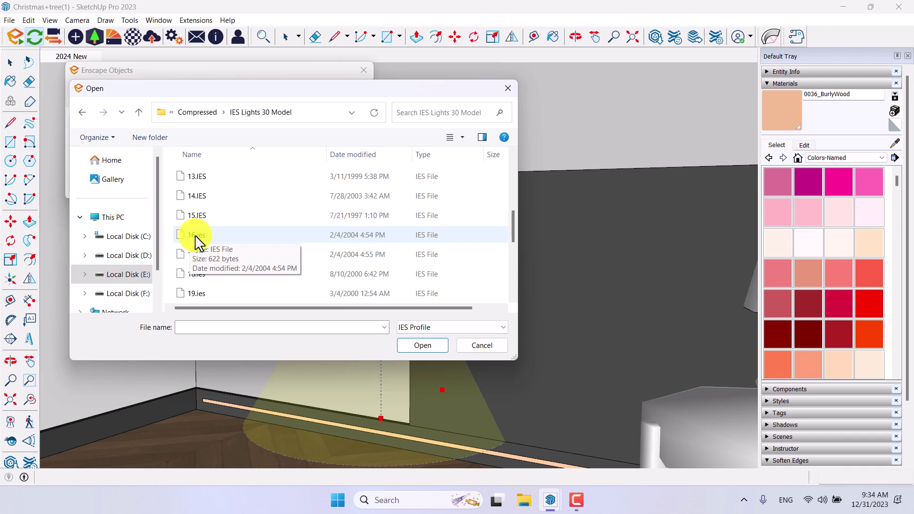
left_click(197, 238)
left_click(409, 345)
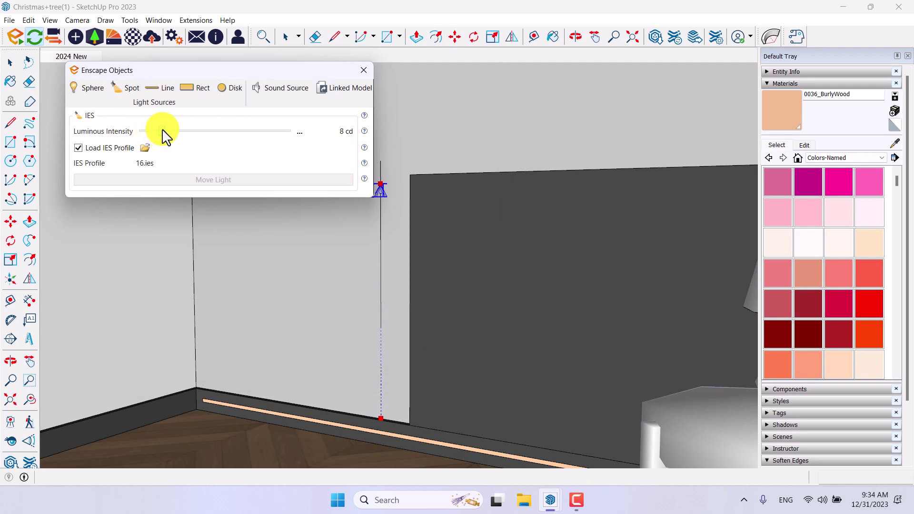
Set the IES light's luminous intensity to 400 cd and close the light's settings.
left_click_drag(195, 137, 215, 137)
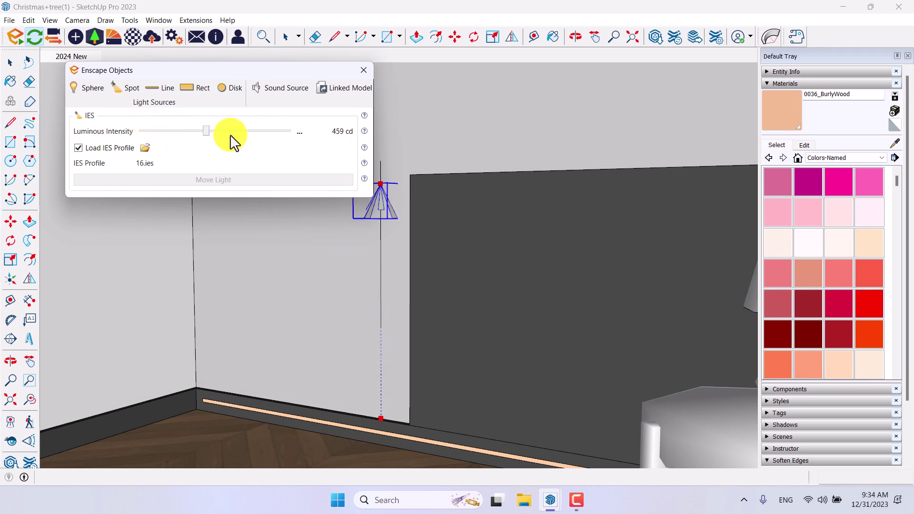
left_click(300, 133)
left_click(316, 151)
type("4")
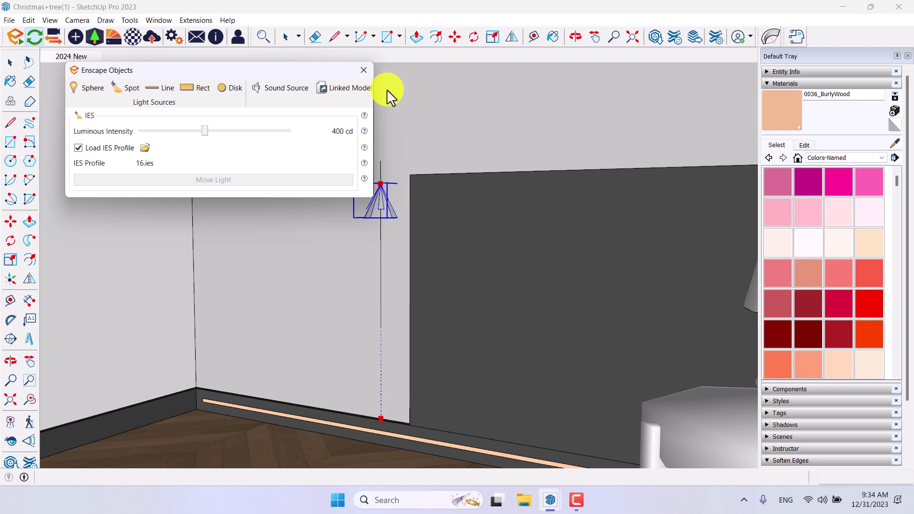
left_click(363, 70)
Paint the IES light with the 0036_BurlyWood material to tint it warm, and return to the Select tool.
left_click(798, 111)
scroll(379, 195, "up", 3)
scroll(378, 195, "up", 3)
left_click(387, 199)
key("space")
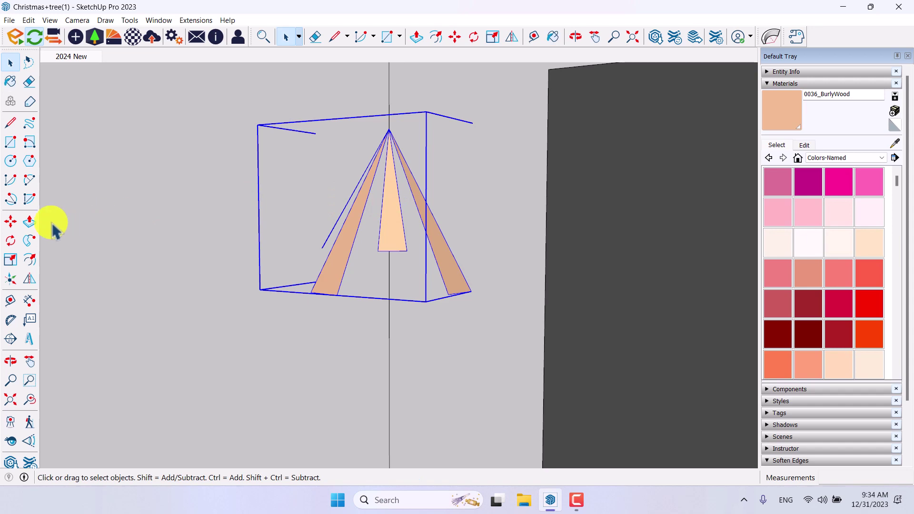
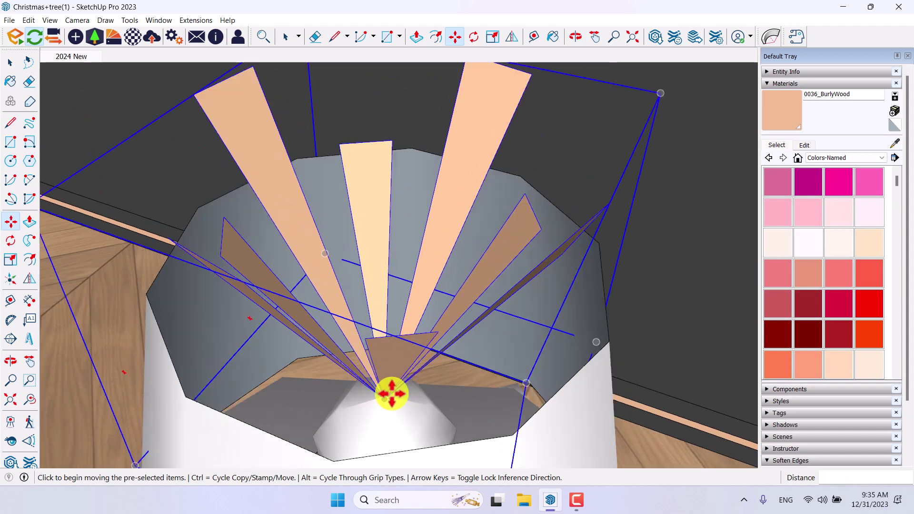
Move the IES light so its origin sits at the top of the base inside the bedside table lamp's shade.
left_click(381, 396)
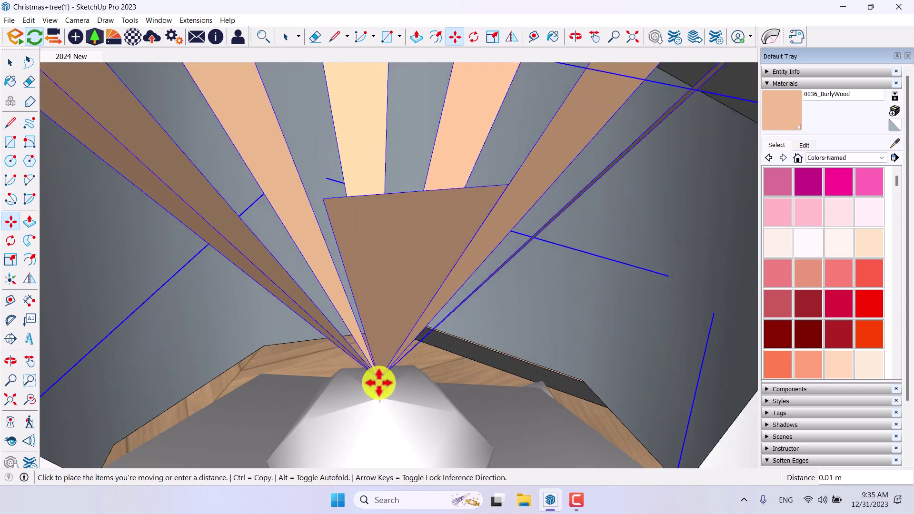
left_click(379, 384)
scroll(380, 392, "up", 1)
left_click(379, 381)
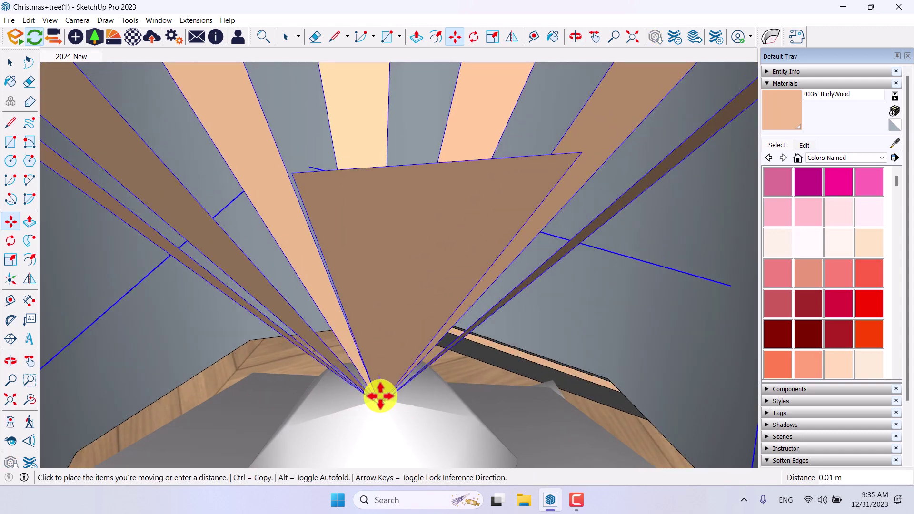
left_click(379, 400)
scroll(394, 353, "down", 10)
key("space")
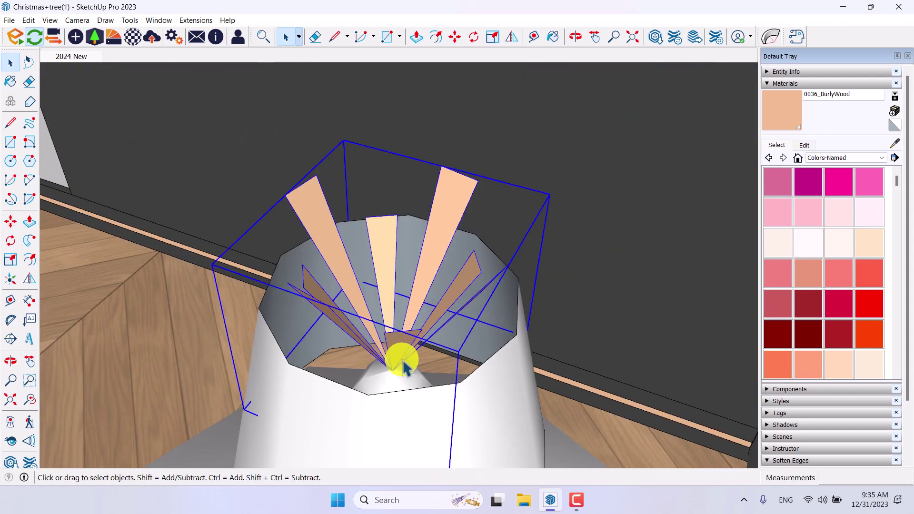
middle_click_drag(389, 333, 336, 257)
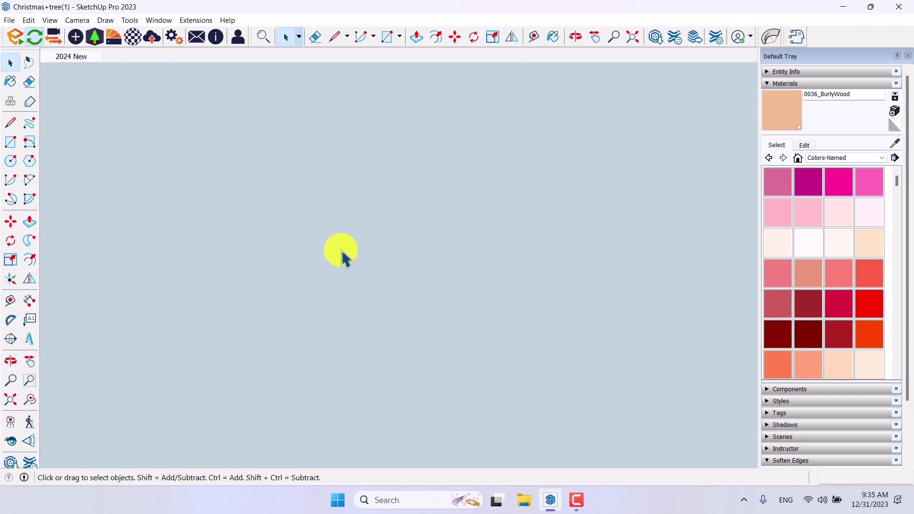
scroll(341, 251, "down", 5)
scroll(341, 251, "up", 6)
scroll(342, 251, "down", 2)
left_click(579, 505)
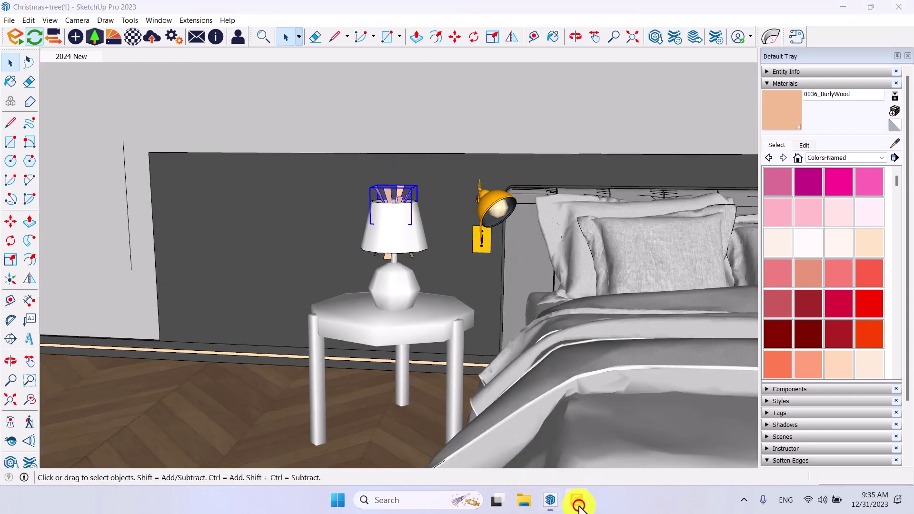
Copy the IES light straight up about 2.03 m from the table lamp to the ceiling above.
left_click(10, 221)
middle_click_drag(345, 208, 356, 185)
key("ctrl")
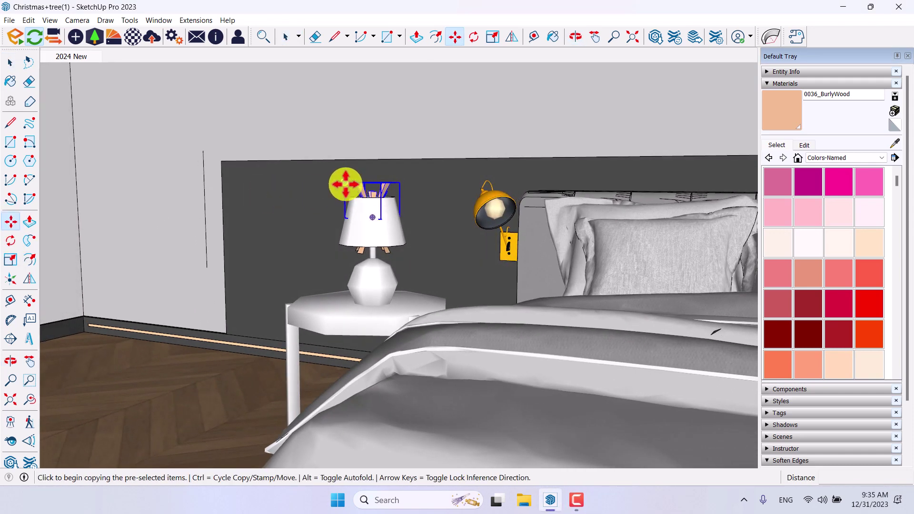
left_click(351, 184)
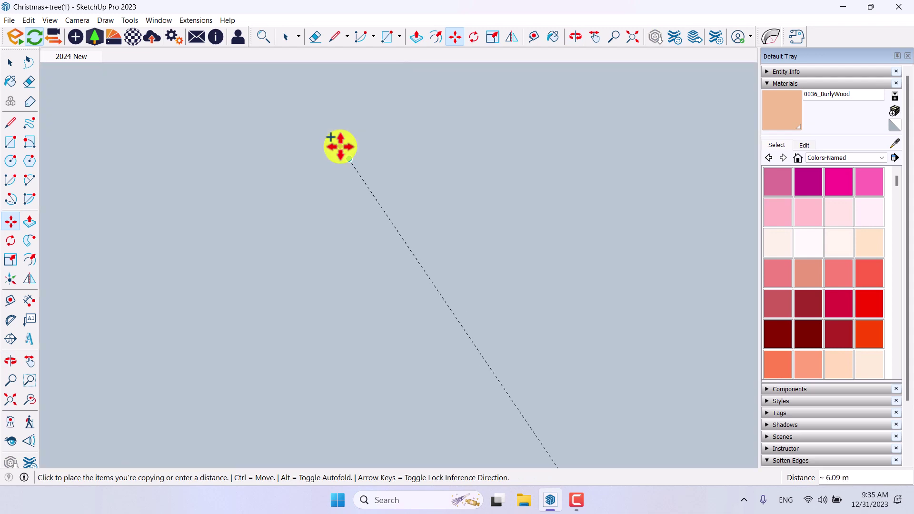
scroll(336, 147, "down", 5)
middle_click_drag(336, 147, 333, 376)
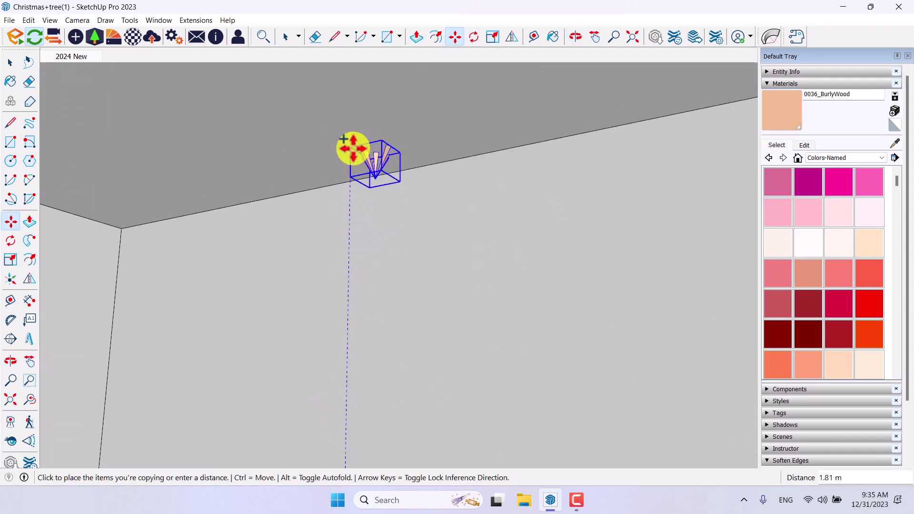
left_click(353, 94)
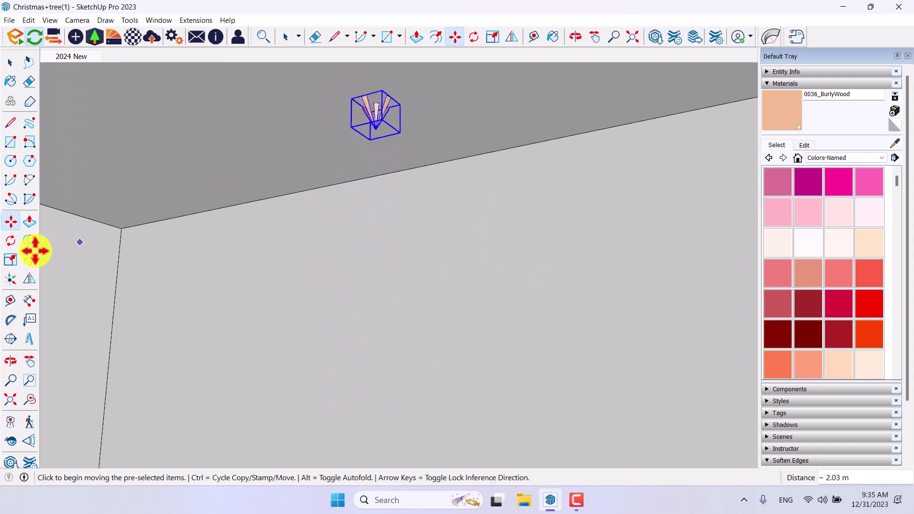
Flip the copied ceiling light vertically so that it shines downward.
left_click(33, 282)
left_click(332, 106)
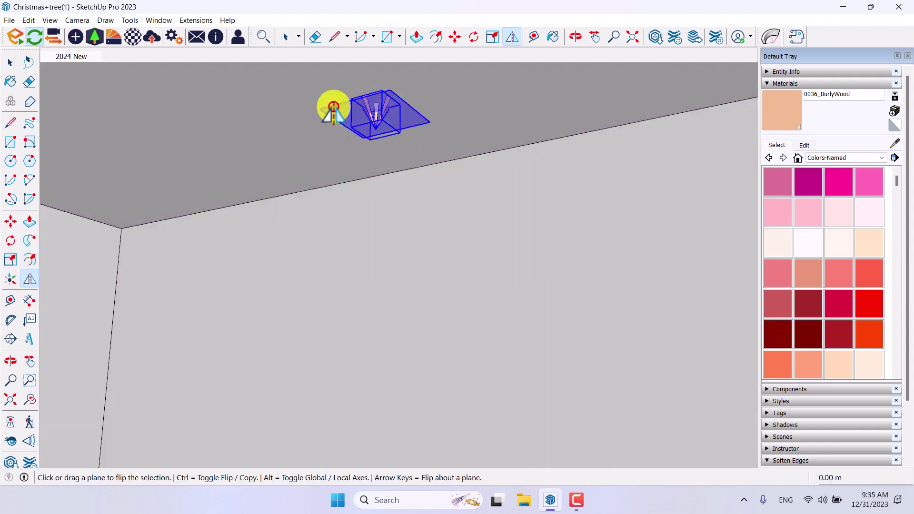
key("space")
Copy the flipped ceiling light 1 m along the headboard wall and array it as 4x copies.
left_click(10, 221)
scroll(307, 215, "down", 2)
middle_click_drag(321, 210, 487, 258)
key("ctrl")
left_click(401, 260)
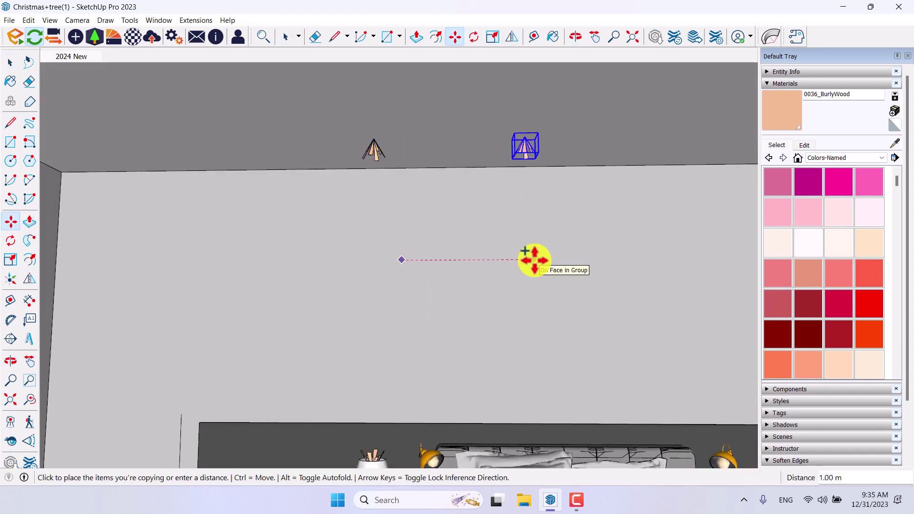
type("1")
key("Return")
middle_click_drag(534, 261, 490, 200)
type("4x")
key("Return")
key("space")
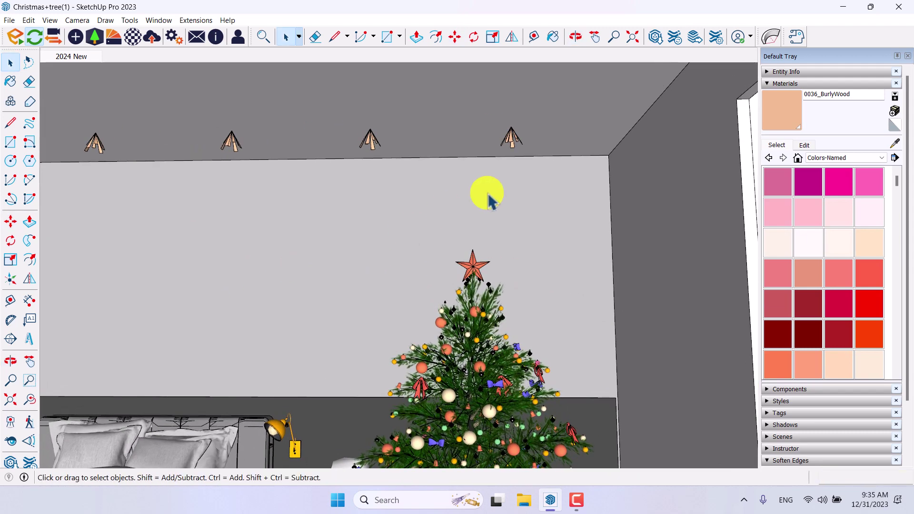
Delete the last ceiling light of the row, above the Christmas tree nearest the side wall.
left_click(513, 137)
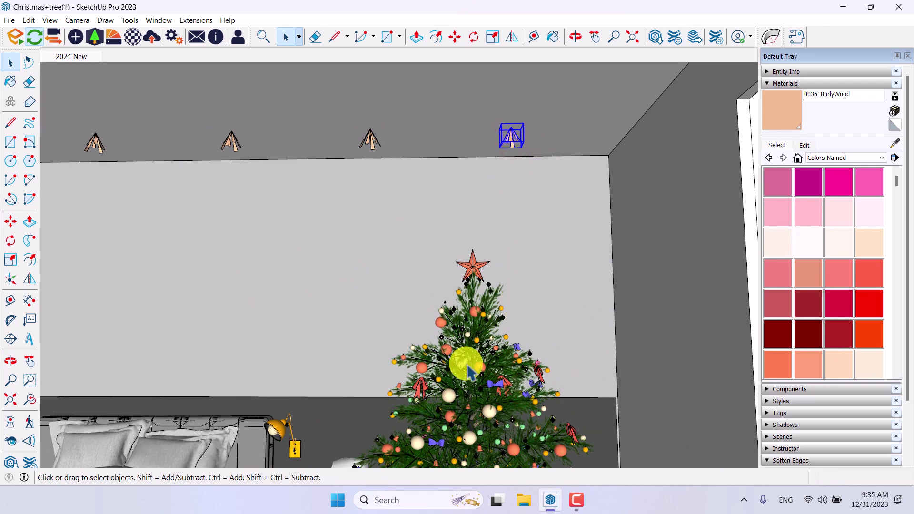
middle_click_drag(465, 321, 491, 312)
key("space")
key("Delete")
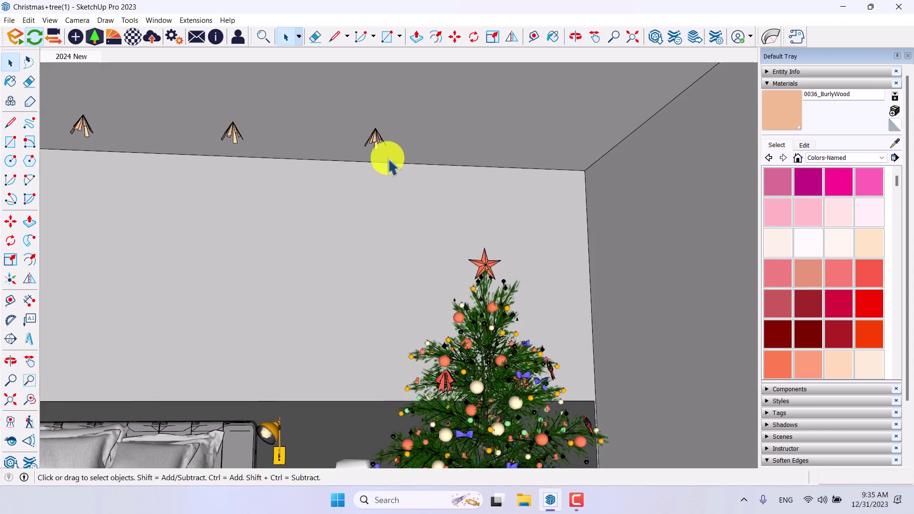
Select the four remaining ceiling lights and copy the row 1.6 m away from the headboard wall.
left_click(375, 138)
left_click(242, 136, "ctrl")
middle_click_drag(287, 212, 511, 209)
left_click(455, 177, "ctrl")
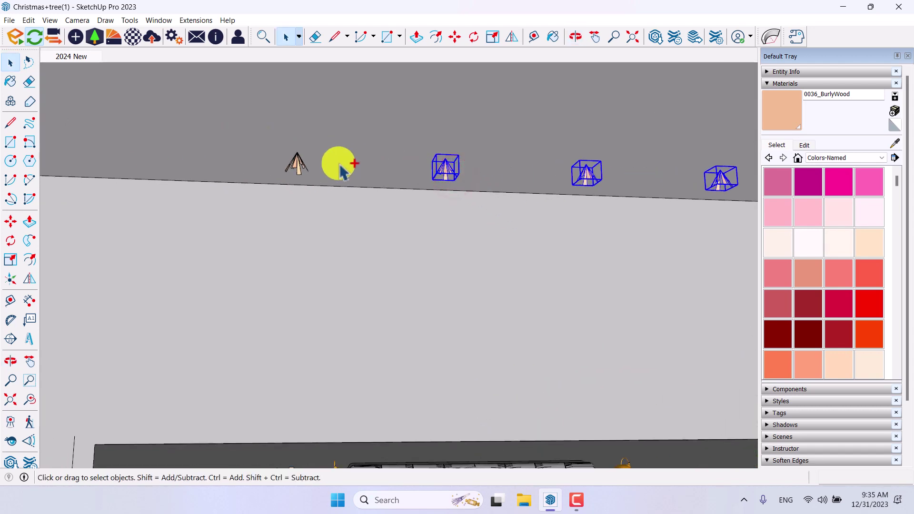
left_click(298, 162, "ctrl")
left_click(11, 222)
key("ctrl")
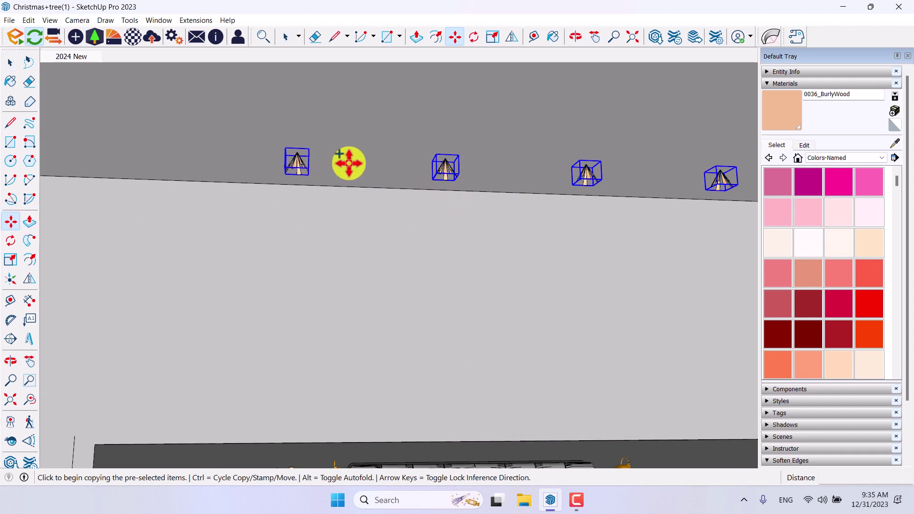
left_click(349, 163)
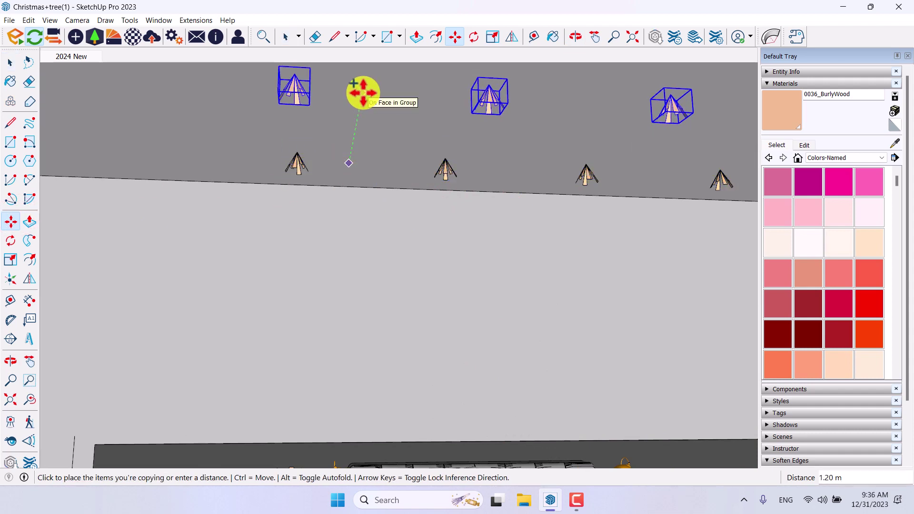
type("1.6")
key("Return")
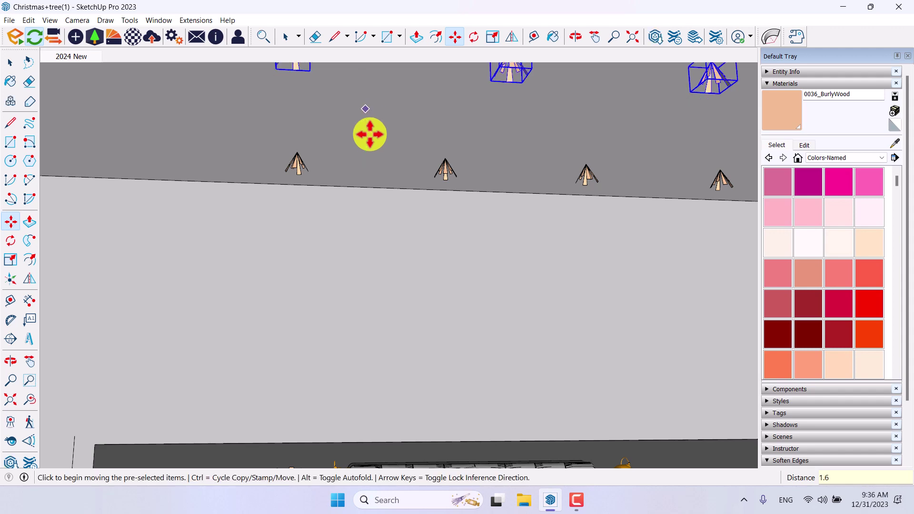
Array the copied row of ceiling lights 2x at the same spacing.
middle_click_drag(498, 240, 408, 228)
left_click_drag(407, 227, 529, 227)
key("m")
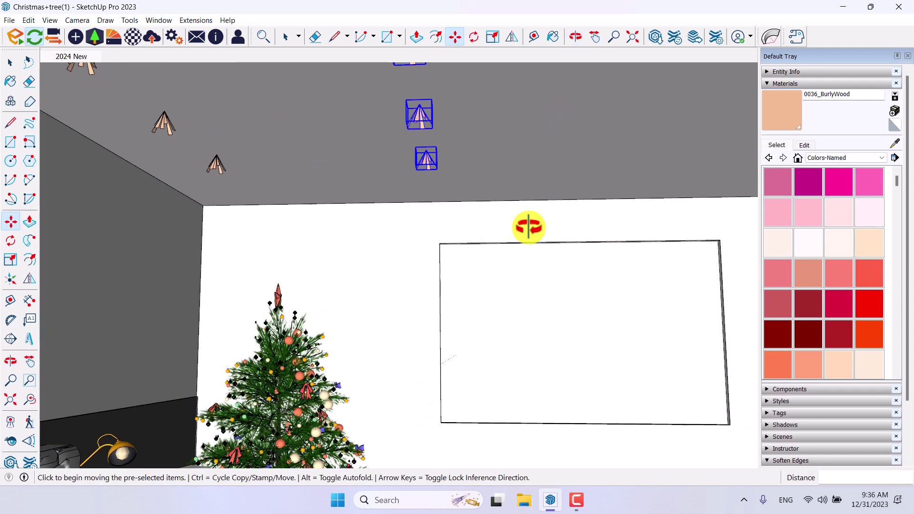
key("Return")
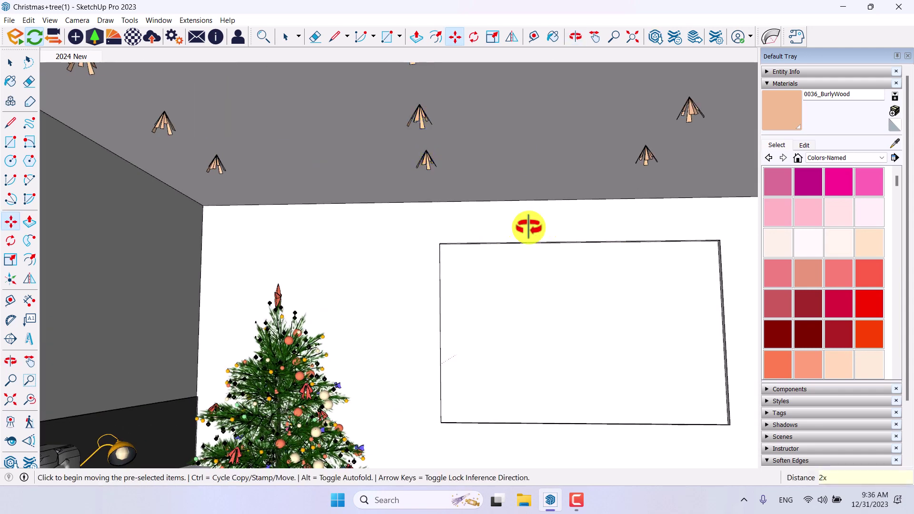
key("space")
Return to the 2024 New scene and fit the window to half the screen with the Default Tray closed.
left_click(87, 56)
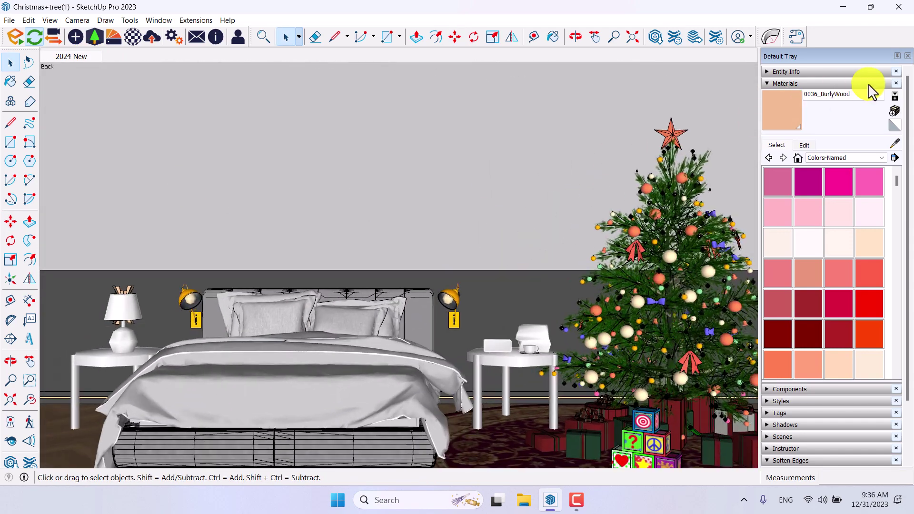
left_click(906, 56)
left_click_drag(474, 8, 912, 131)
left_click(617, 145)
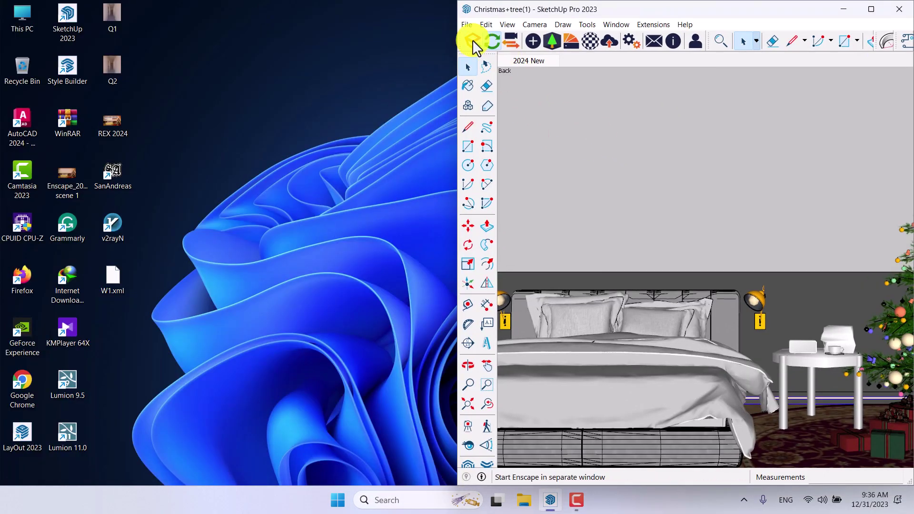
Start Enscape in a maximized render window and turn on its safe frame.
left_click(474, 42)
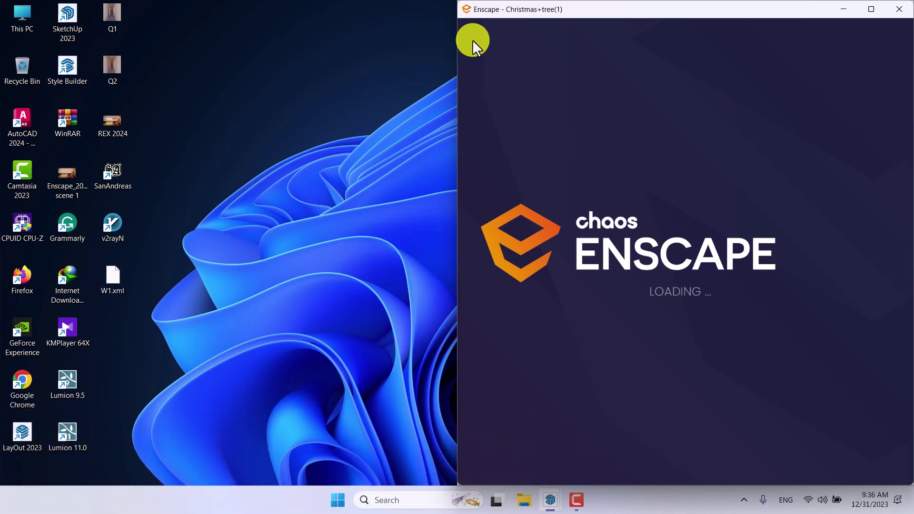
left_click(877, 7)
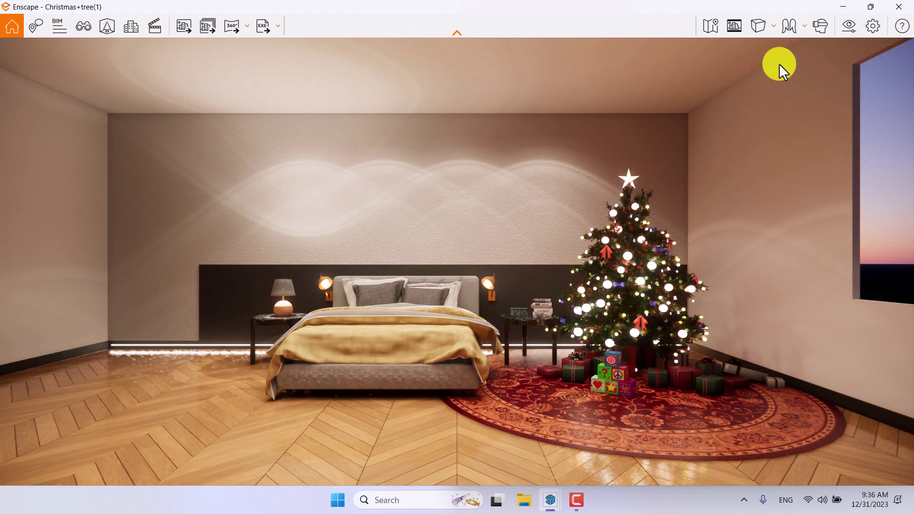
left_click(733, 26)
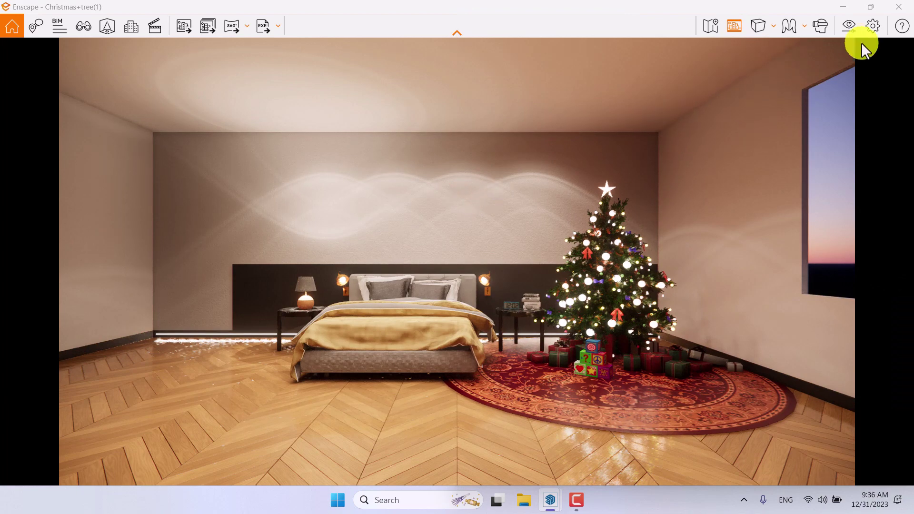
In the Enscape visual settings, set the field of view to 53° horizontal and the exposure to 54%.
left_click(849, 27)
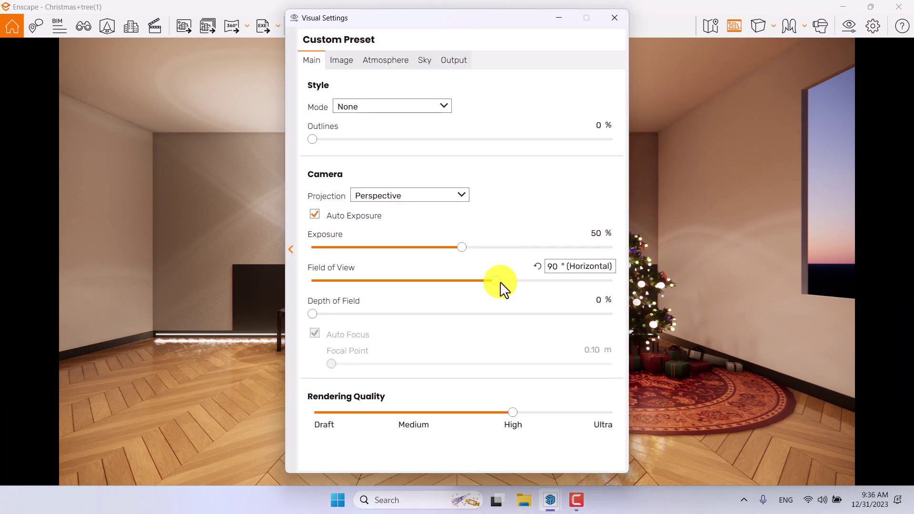
left_click_drag(500, 283, 417, 287)
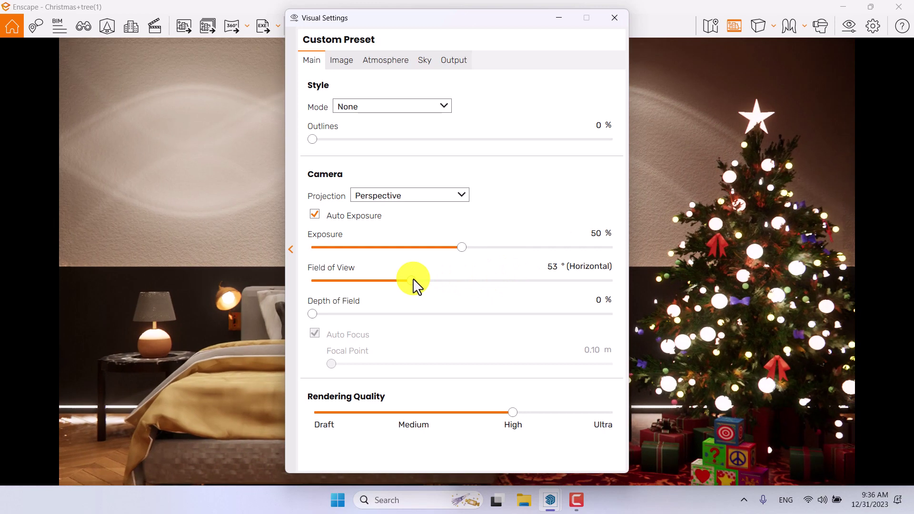
left_click(550, 265)
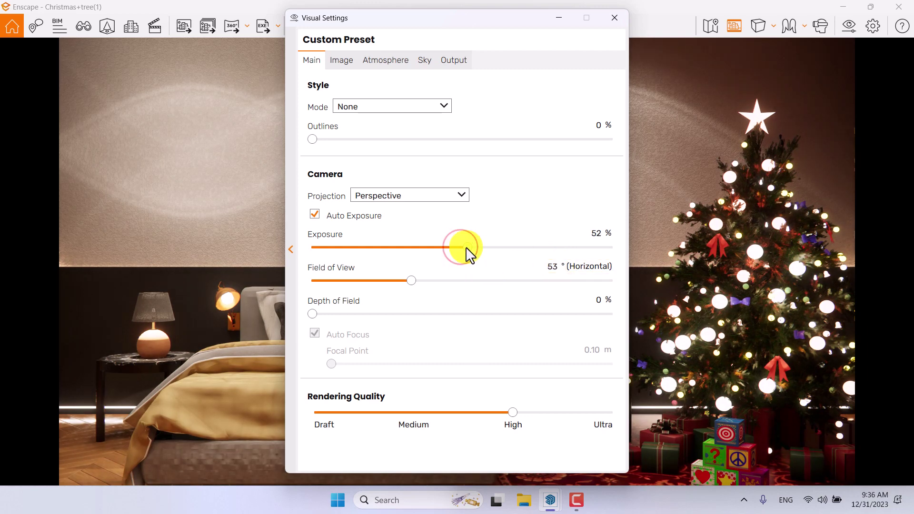
left_click_drag(469, 252, 478, 252)
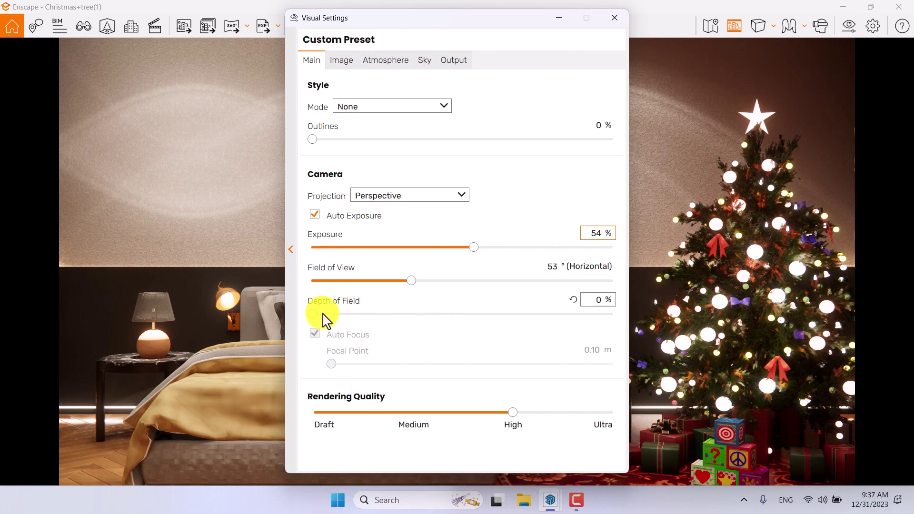
Set the depth of field to 11% with Auto Focus off and a focal point of 4.66 m.
left_click_drag(313, 313, 375, 314)
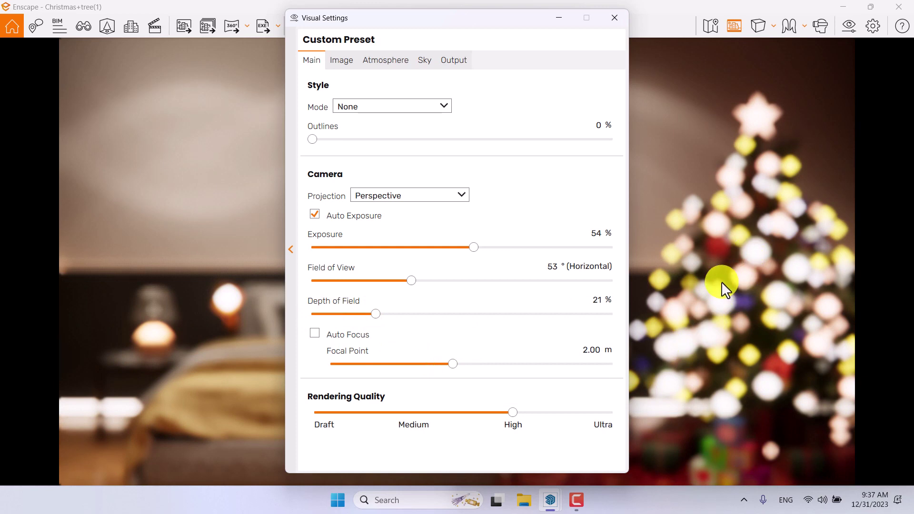
left_click_drag(455, 365, 490, 367)
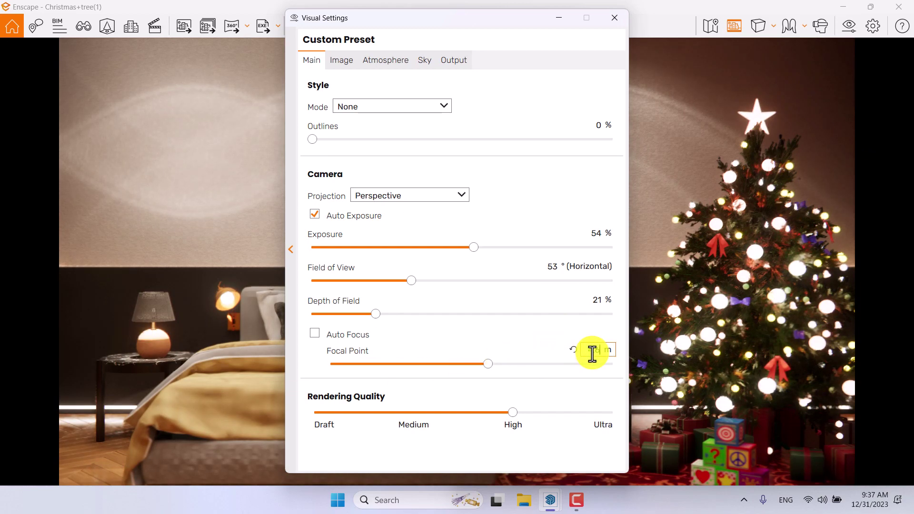
type("66")
left_click(597, 300)
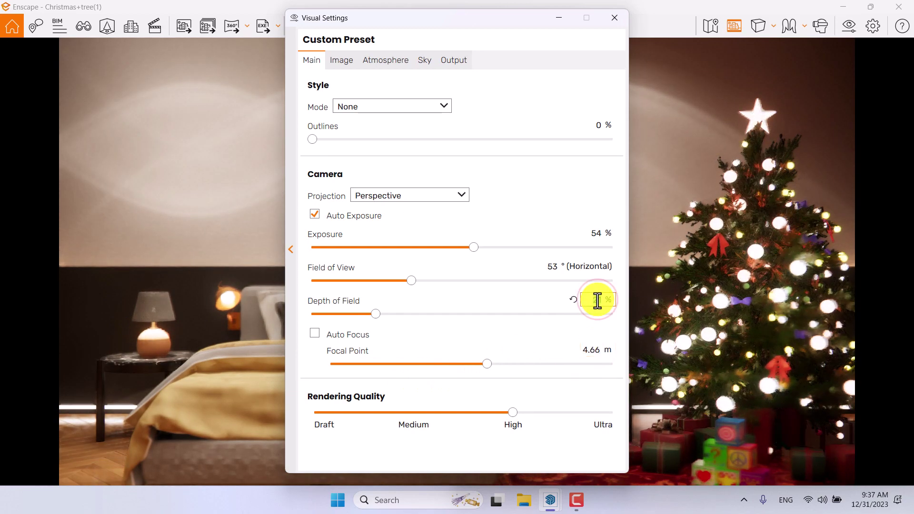
left_click(597, 300)
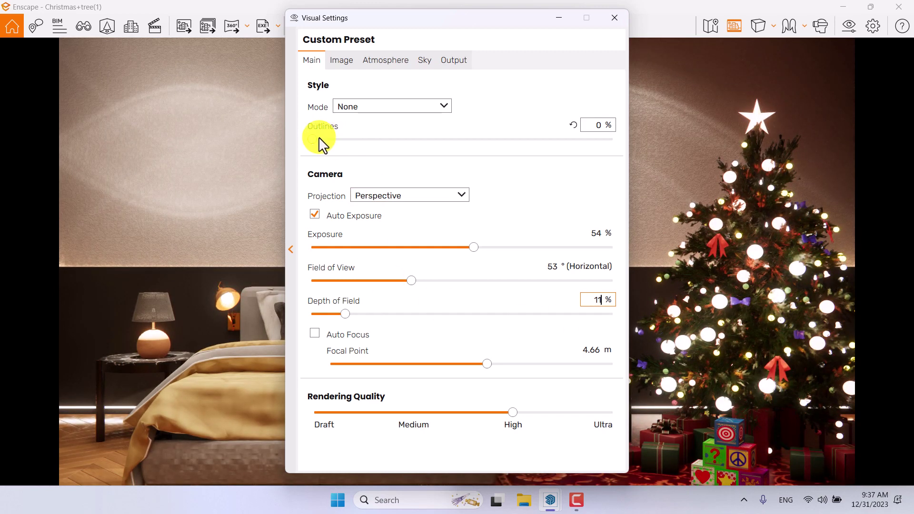
Set the rendering style's outlines to 3%.
left_click(599, 124)
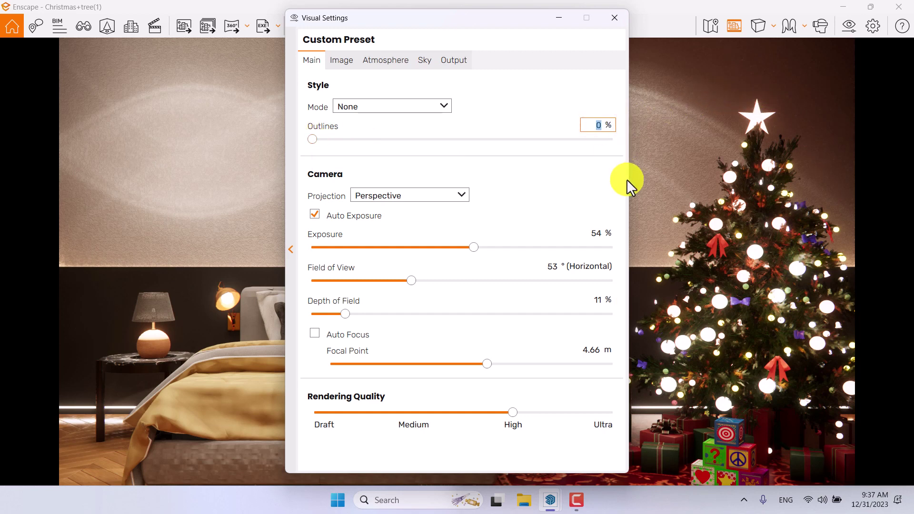
type("3")
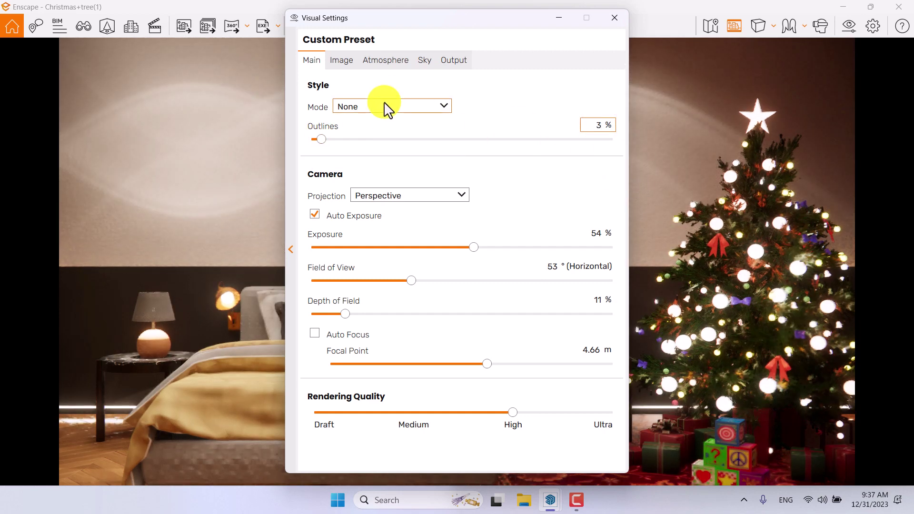
In the image corrections, enable Auto Contrast and set the saturation to 113%.
left_click(336, 58)
left_click(323, 105)
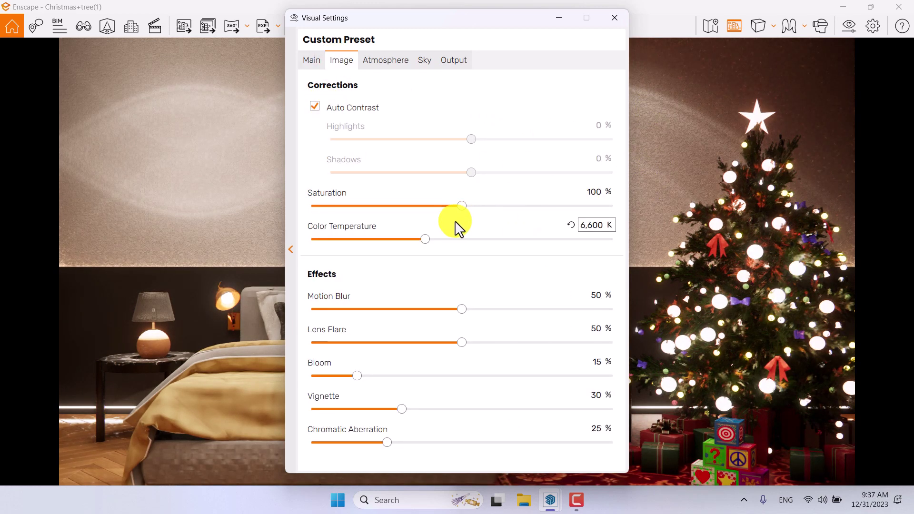
left_click_drag(462, 206, 471, 206)
left_click(596, 194)
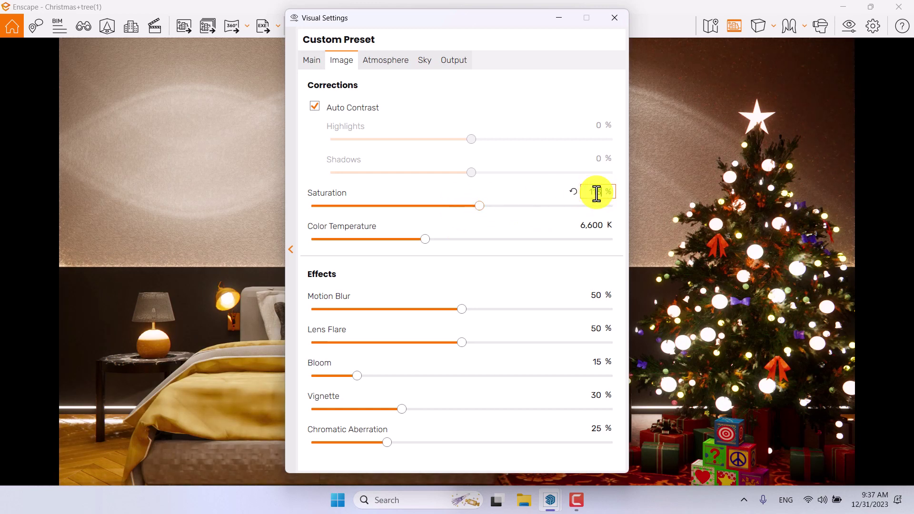
type("113")
key("Return")
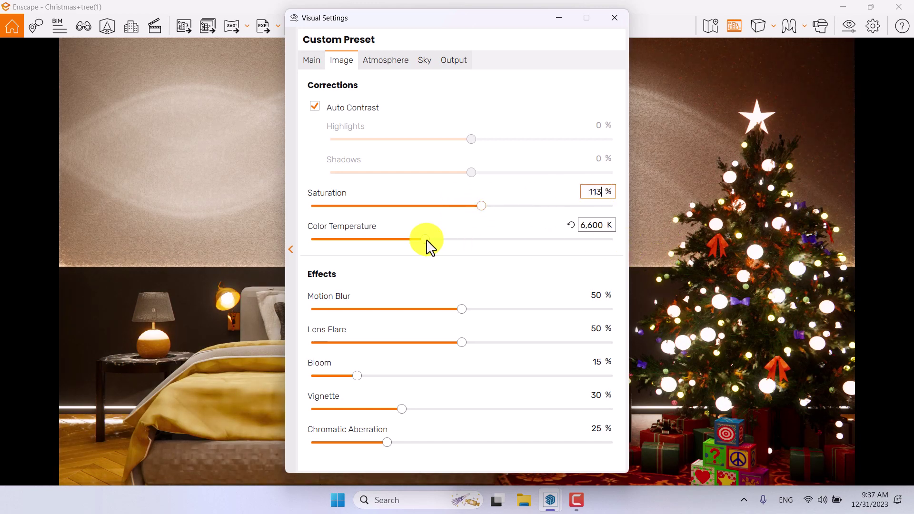
Set the image color temperature to 5,600 K.
left_click_drag(425, 239, 416, 239)
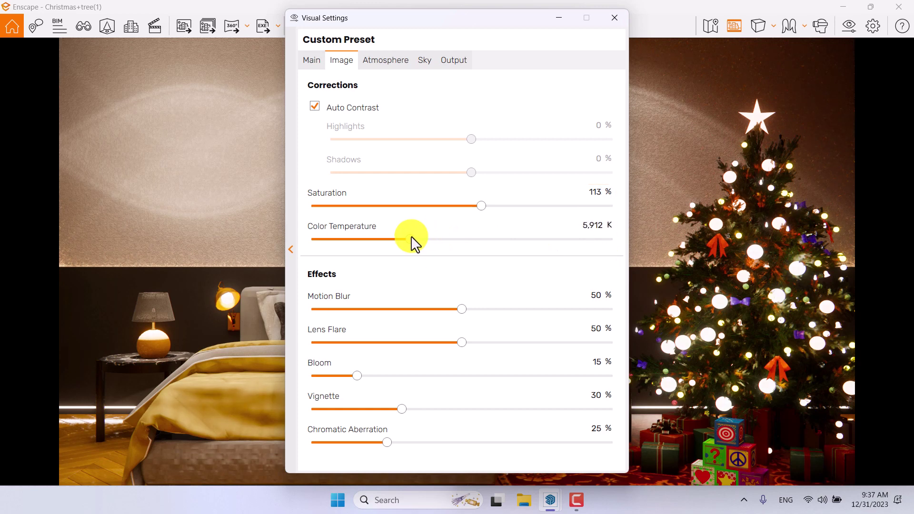
left_click(591, 225)
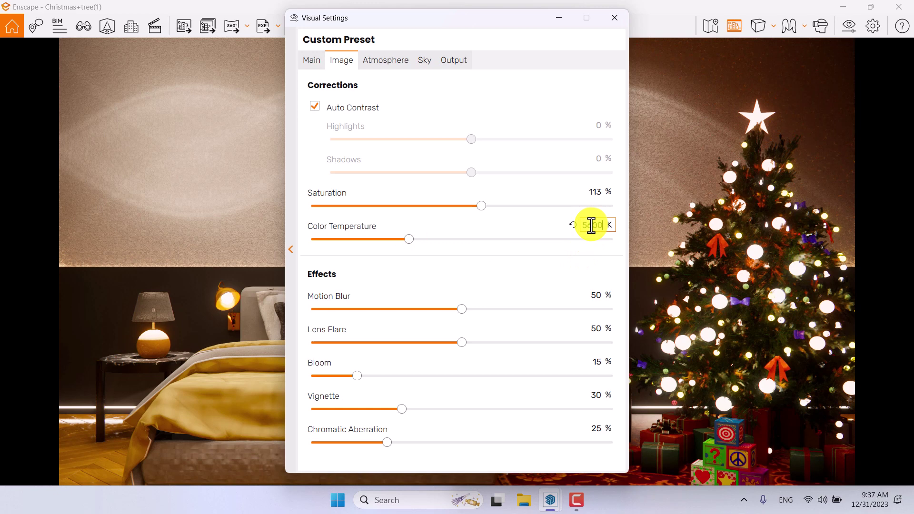
type("5,600")
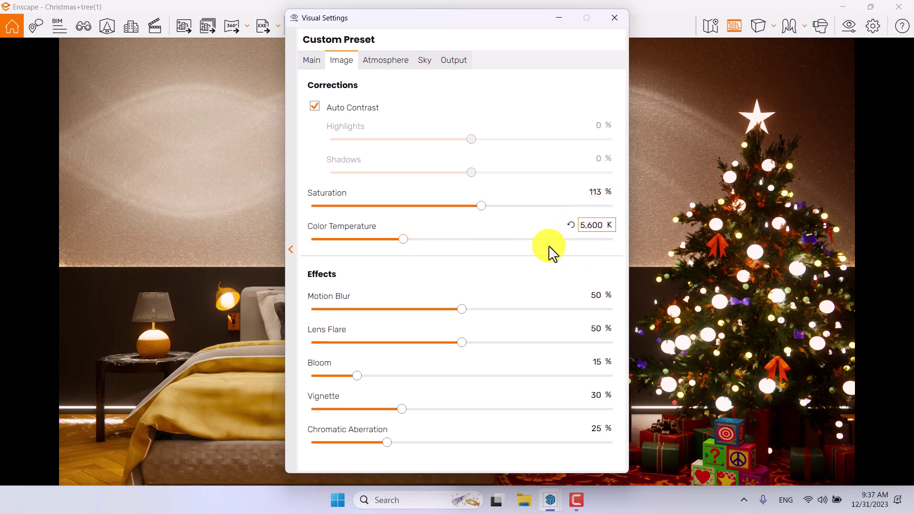
Reduce the motion blur to 0%, try stronger bloom levels up to 100%, and set the bloom to 27%.
left_click_drag(462, 309, 162, 344)
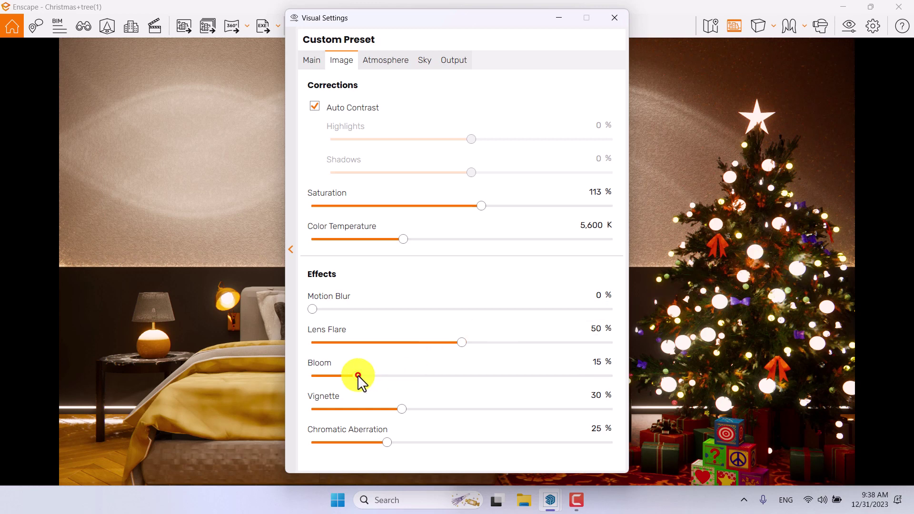
left_click_drag(358, 376, 440, 376)
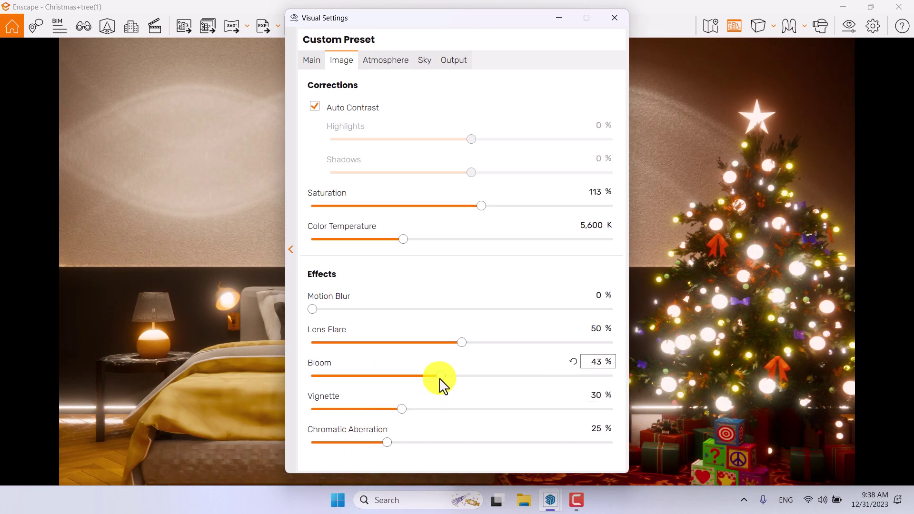
left_click_drag(440, 376, 635, 376)
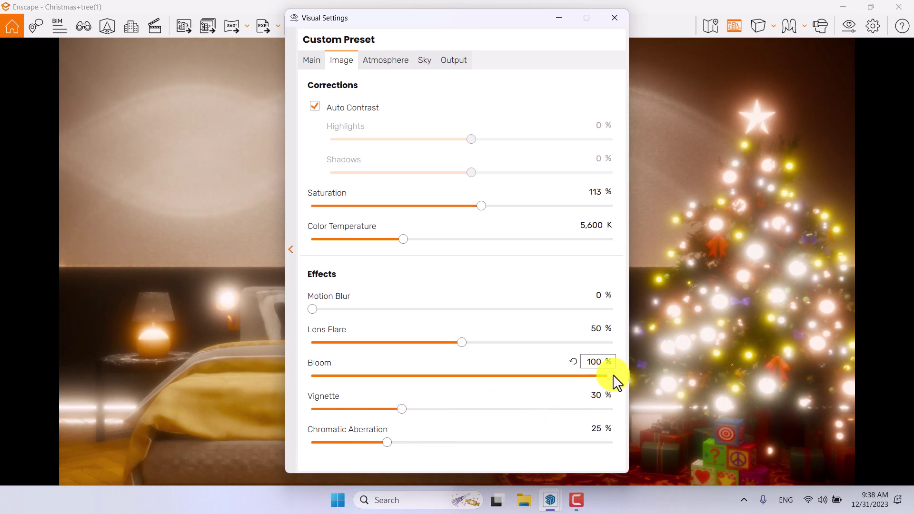
left_click_drag(614, 376, 447, 381)
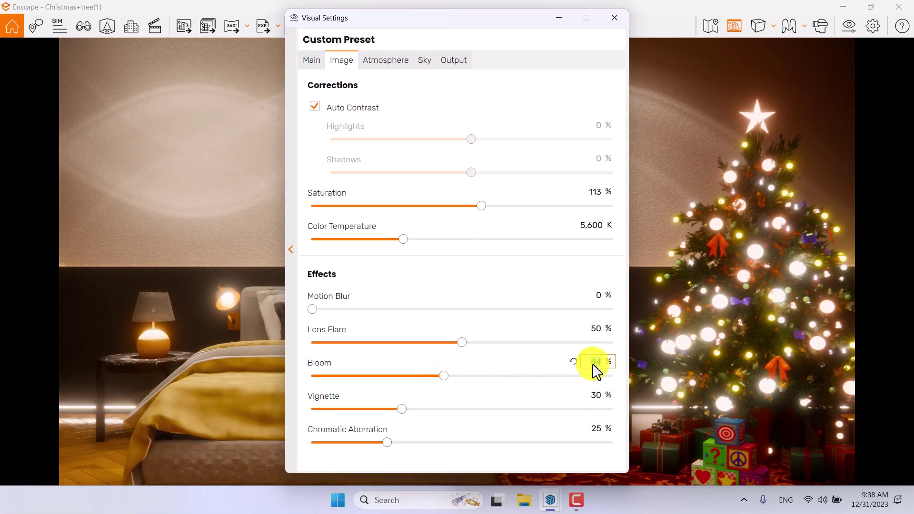
left_click_drag(592, 365, 619, 362)
type("27")
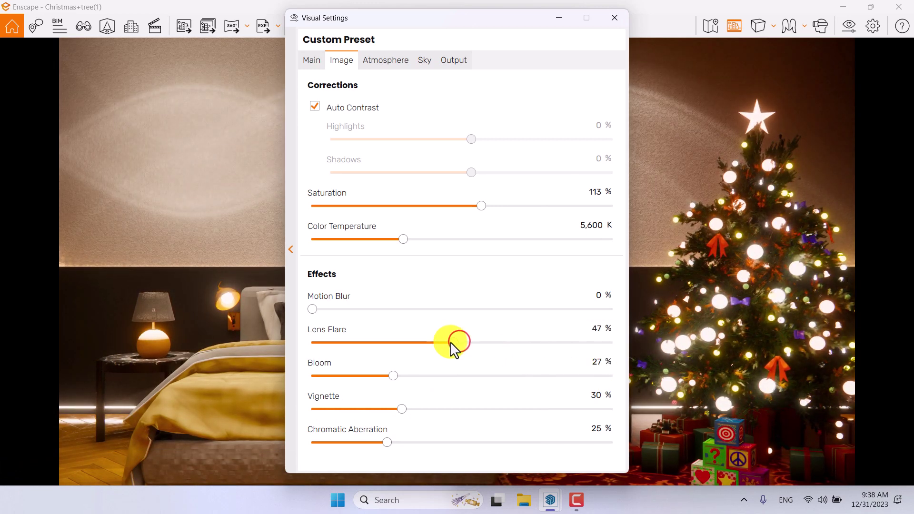
Set the lens flare to 29%, the vignette to 58% and the chromatic aberration to 0%.
left_click_drag(450, 342, 413, 342)
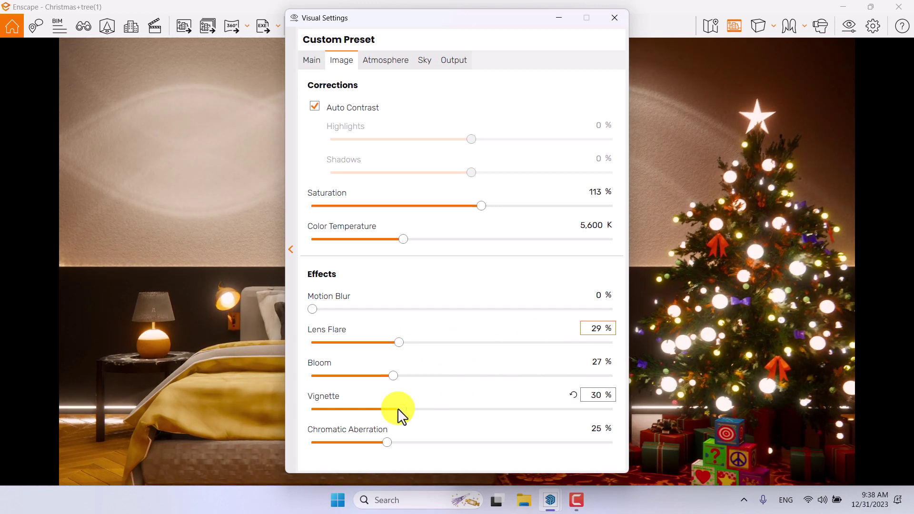
left_click_drag(403, 409, 478, 407)
left_click(599, 394)
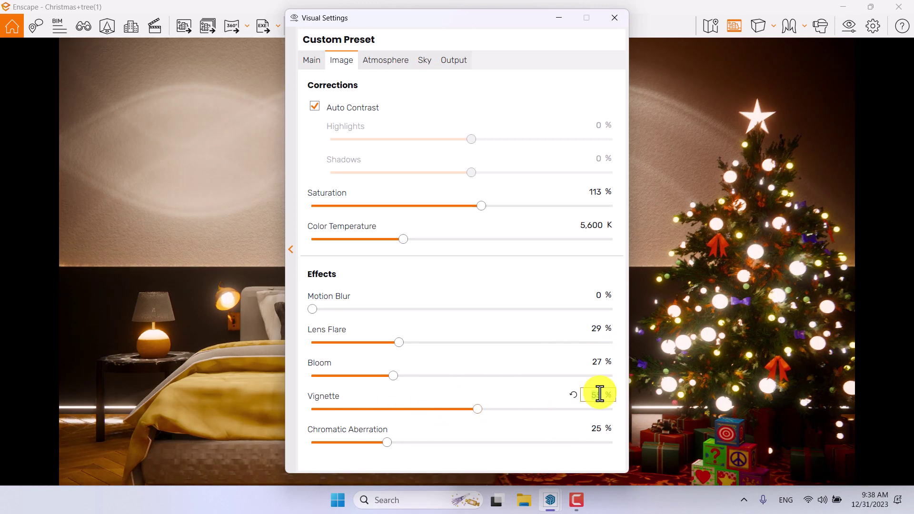
type("58")
left_click(599, 427)
type("0")
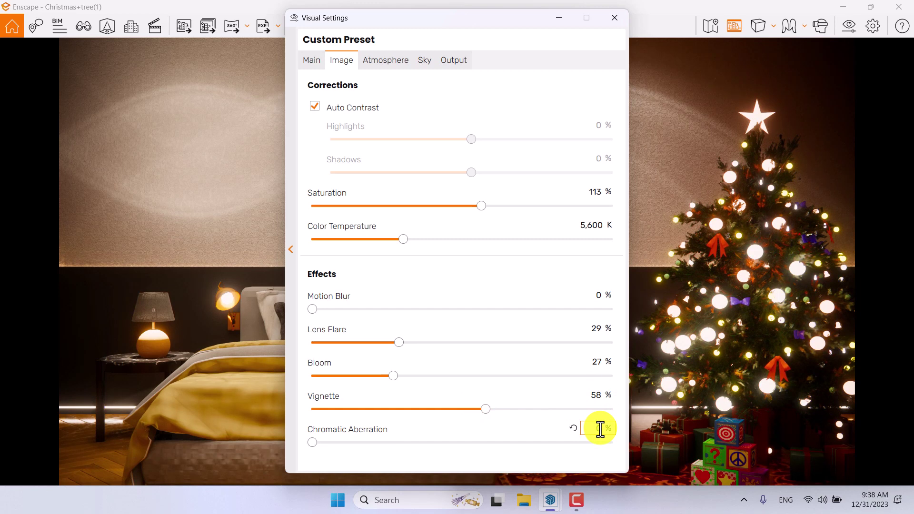
In the atmosphere illumination settings, set sun brightness, night sky brightness and shadow sharpness to 0%.
left_click(381, 63)
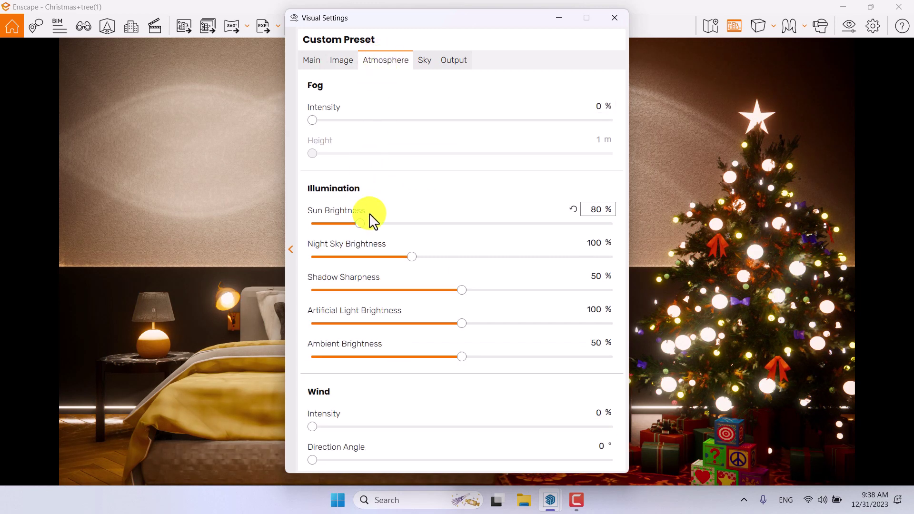
left_click_drag(364, 227, 251, 229)
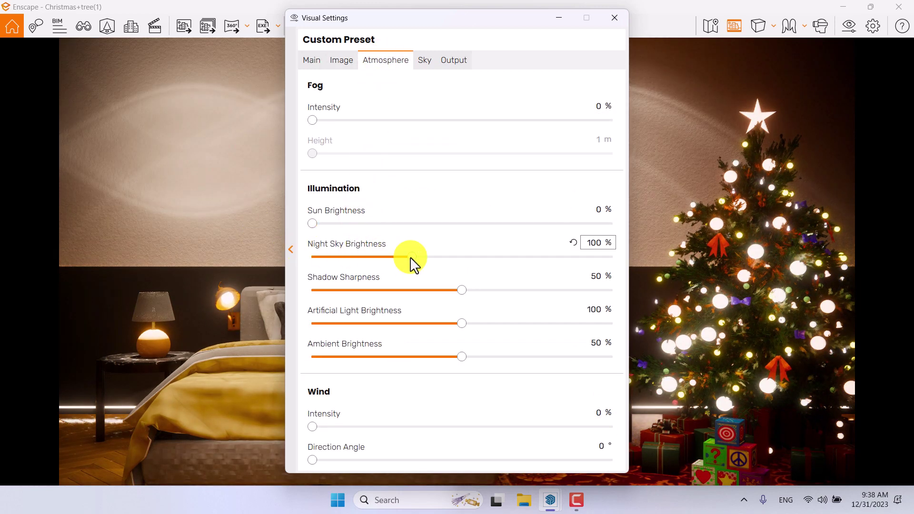
left_click_drag(408, 259, 147, 277)
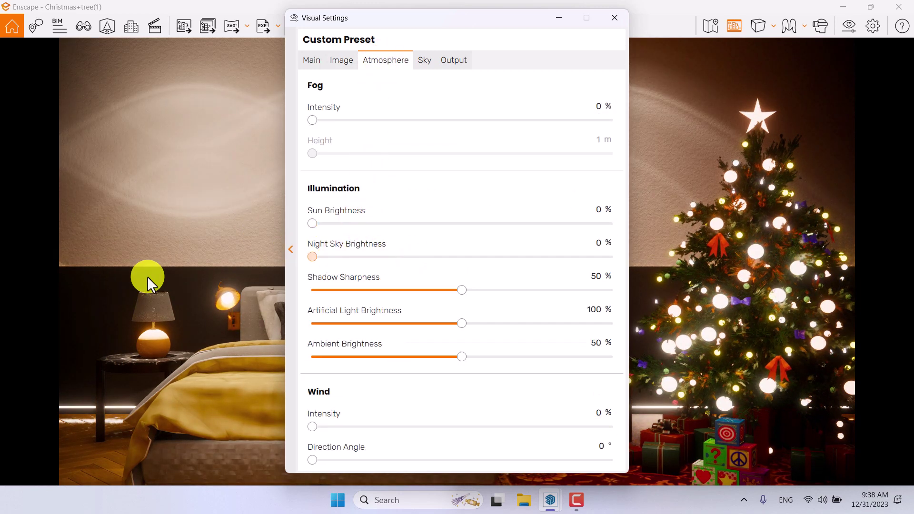
left_click(460, 290)
left_click_drag(461, 289, 288, 291)
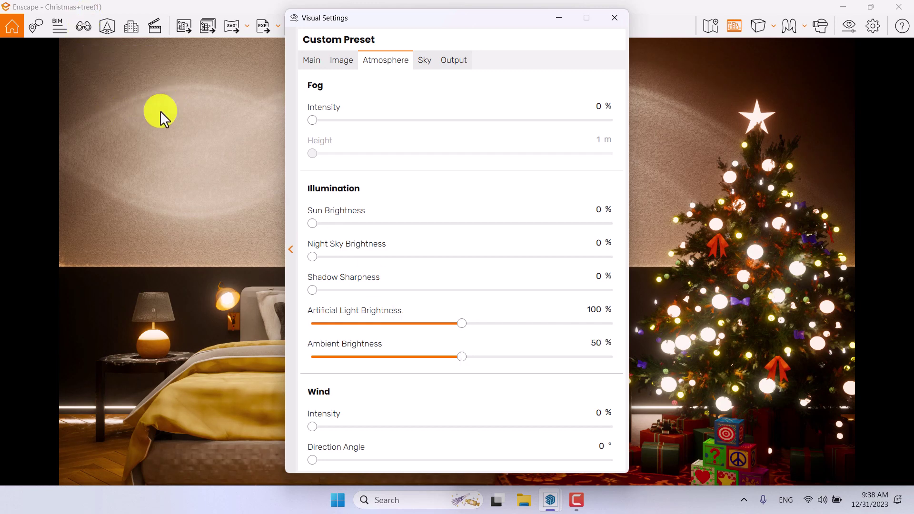
Move the settings window off the bed and set artificial light brightness to 116% and ambient brightness to 69%.
left_click_drag(434, 23, 163, 25)
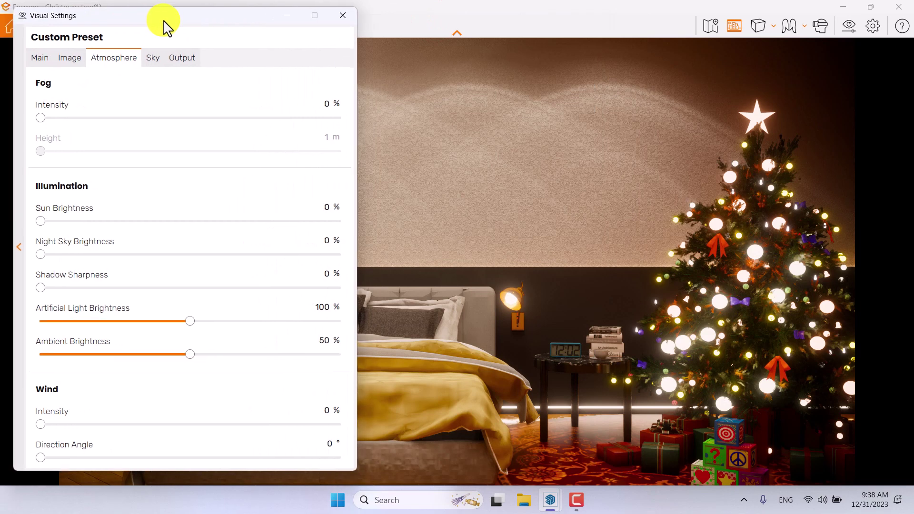
left_click_drag(193, 324, 224, 325)
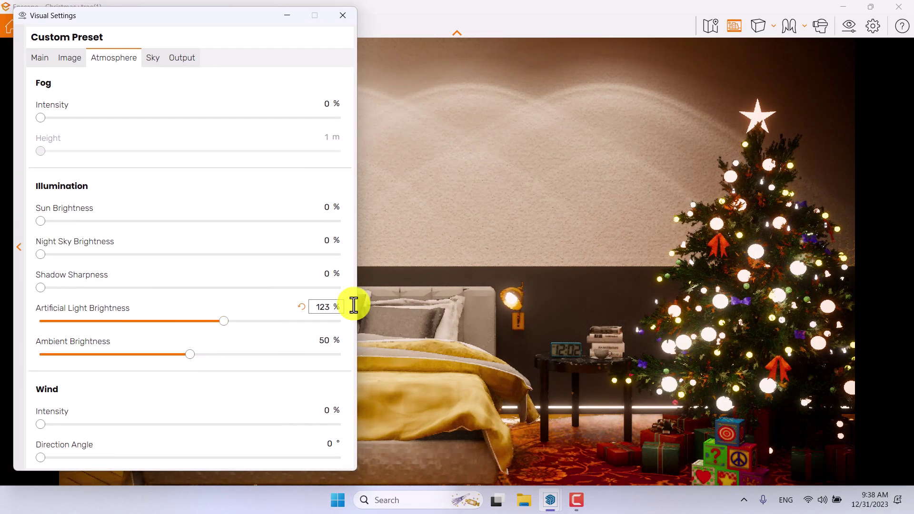
left_click(318, 308)
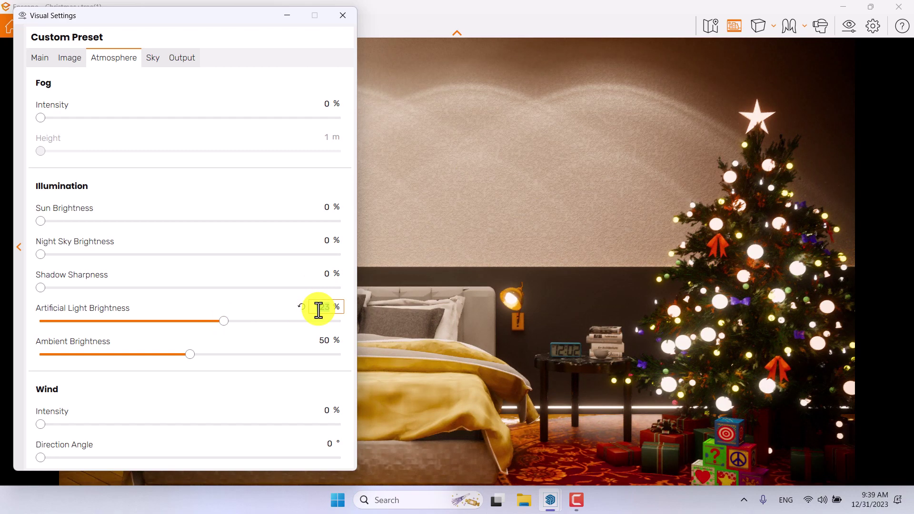
type("116")
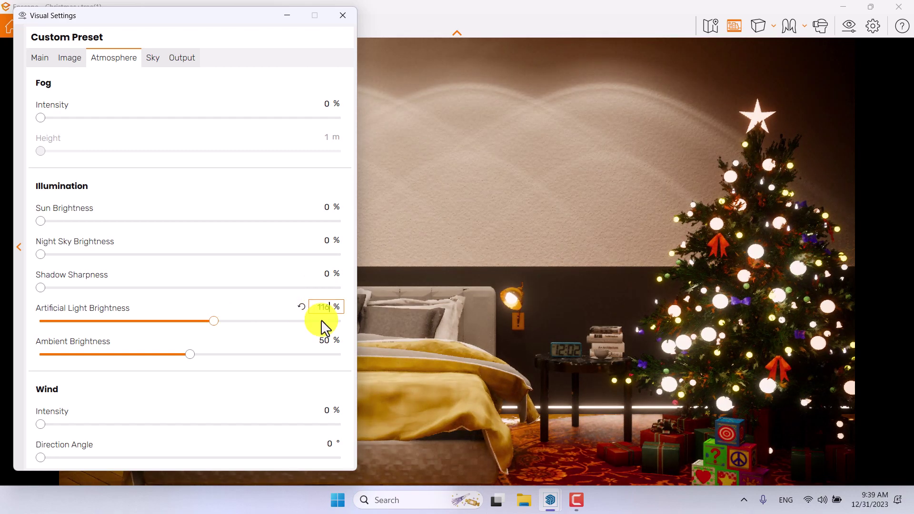
left_click(323, 344)
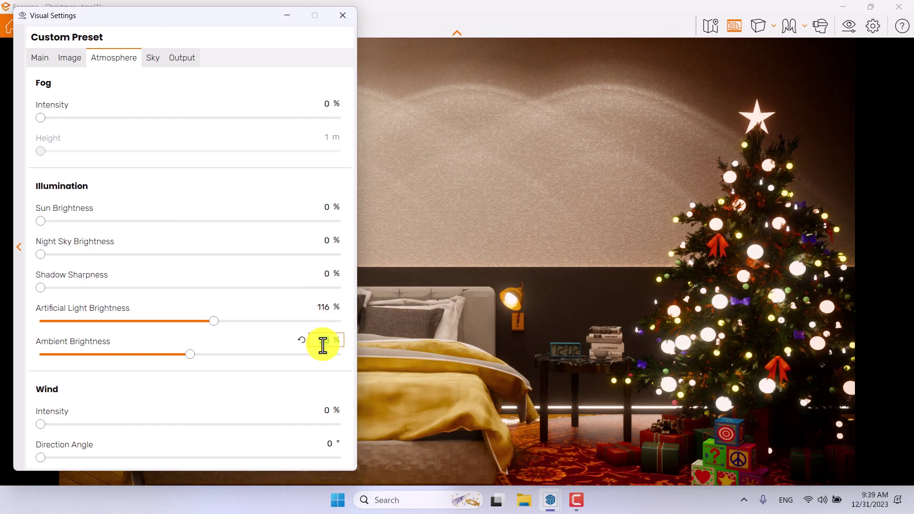
type("137")
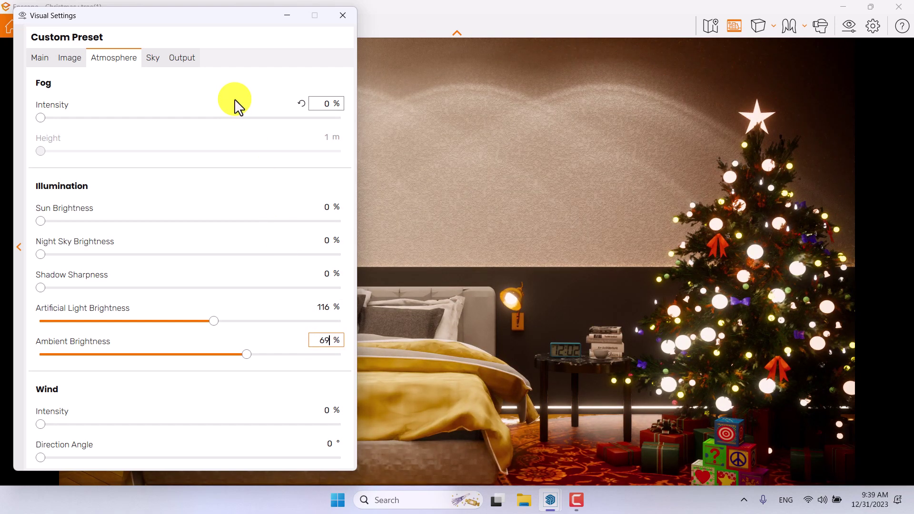
Set the render output resolution to Ultra HD.
left_click(190, 61)
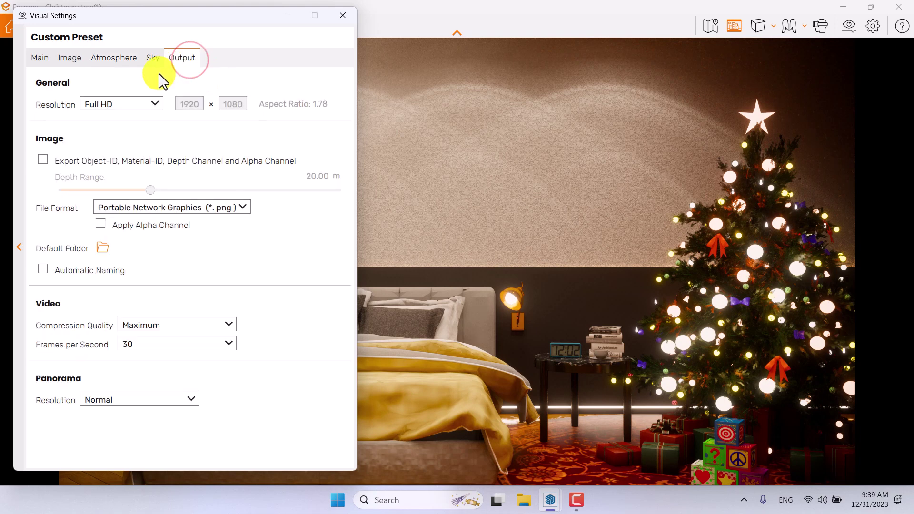
left_click(122, 105)
left_click(109, 177)
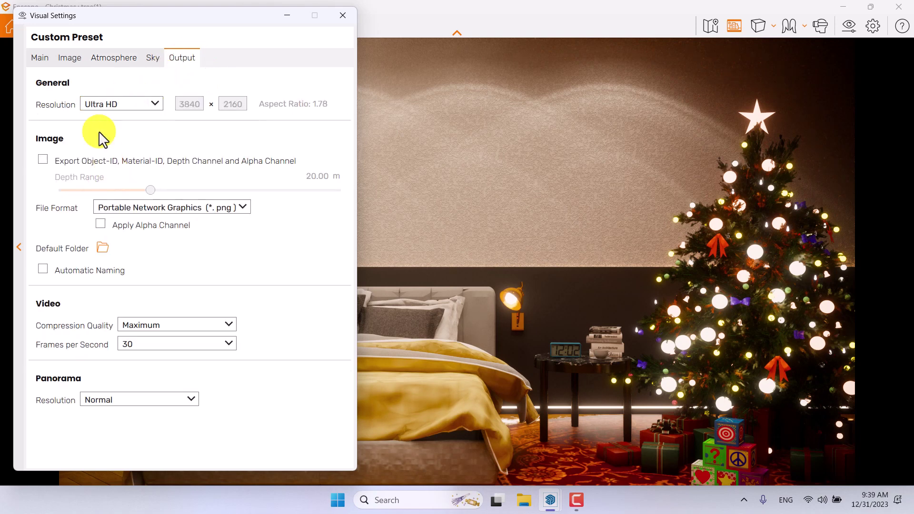
Raise the rendering quality to Ultra and close the visual settings.
left_click(43, 58)
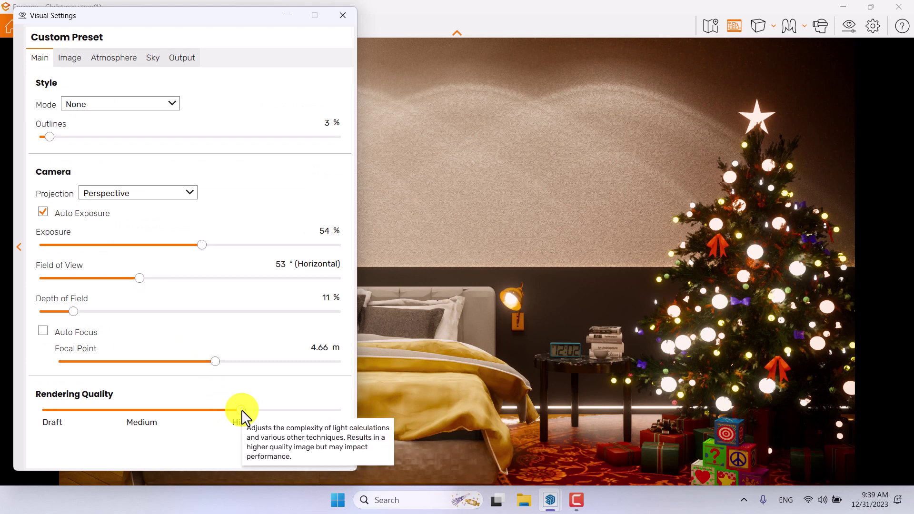
left_click_drag(241, 409, 470, 428)
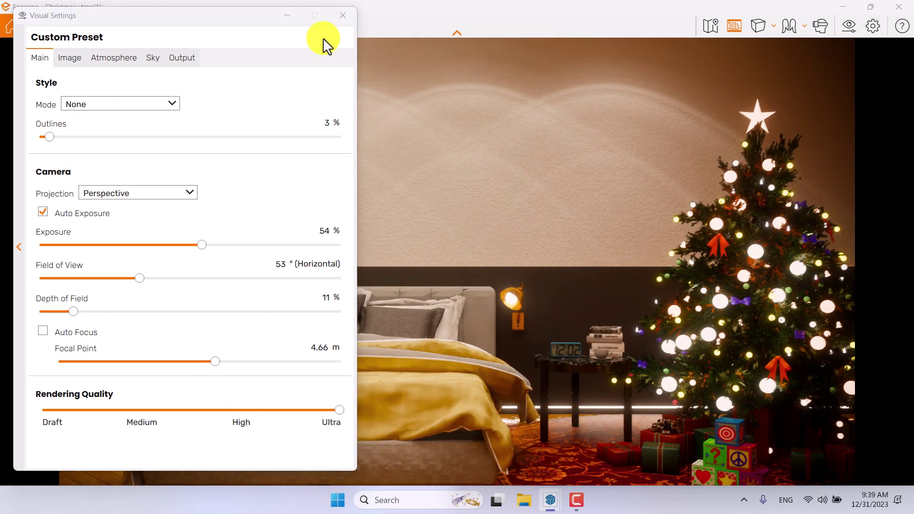
left_click(342, 15)
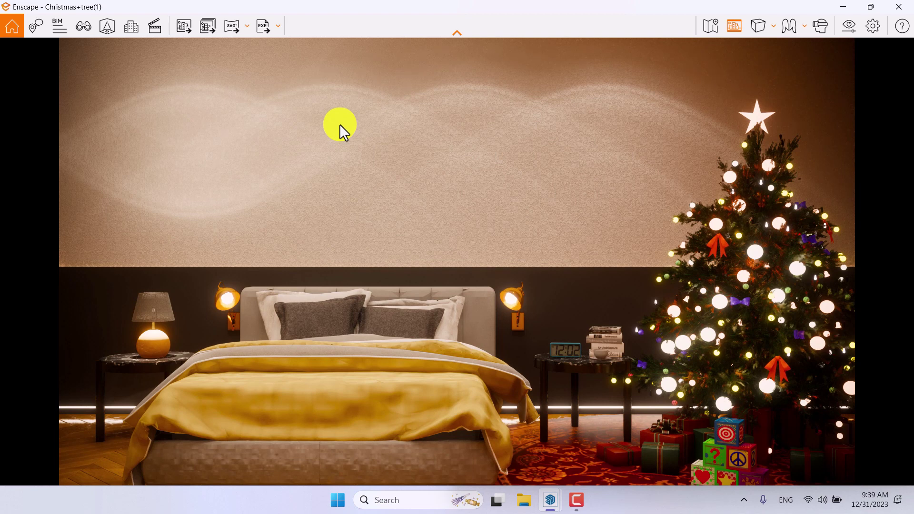
left_click(576, 499)
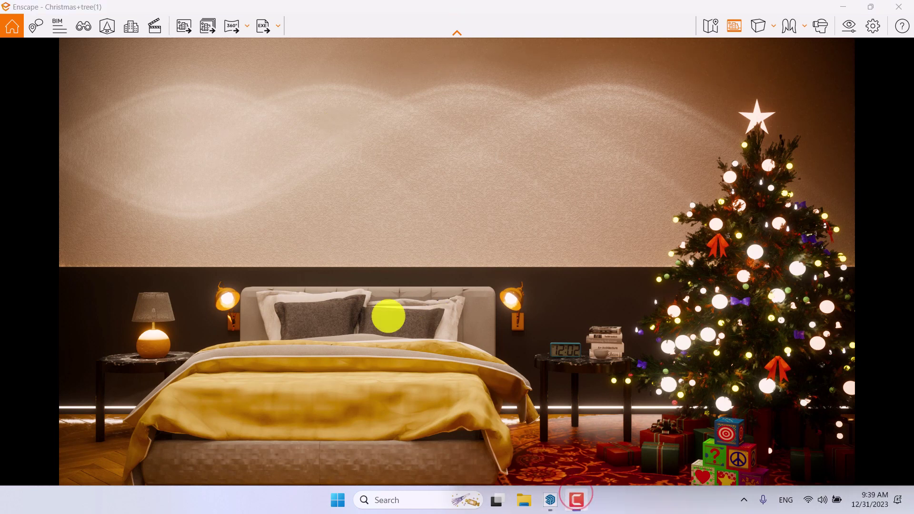